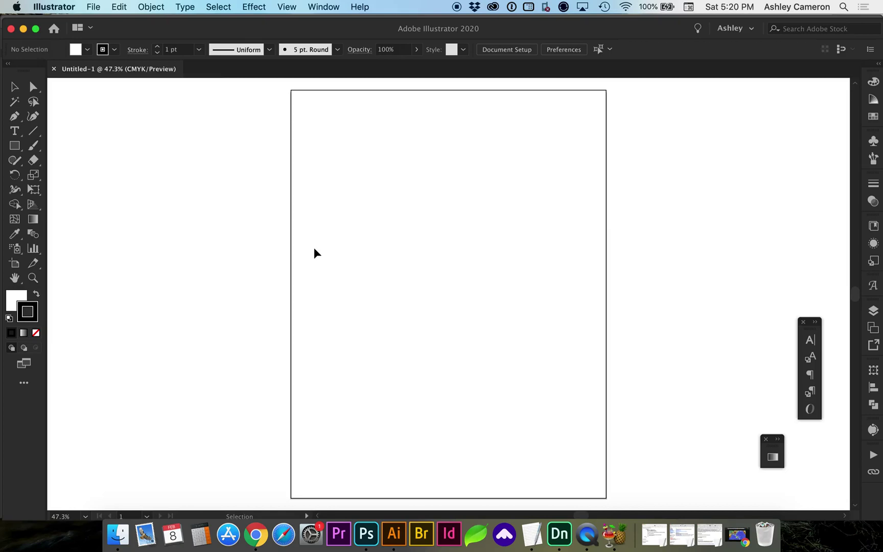
# Step: Bring the Finder window showing the 'map' folder in front of Illustrator
pyautogui.click(118, 536)
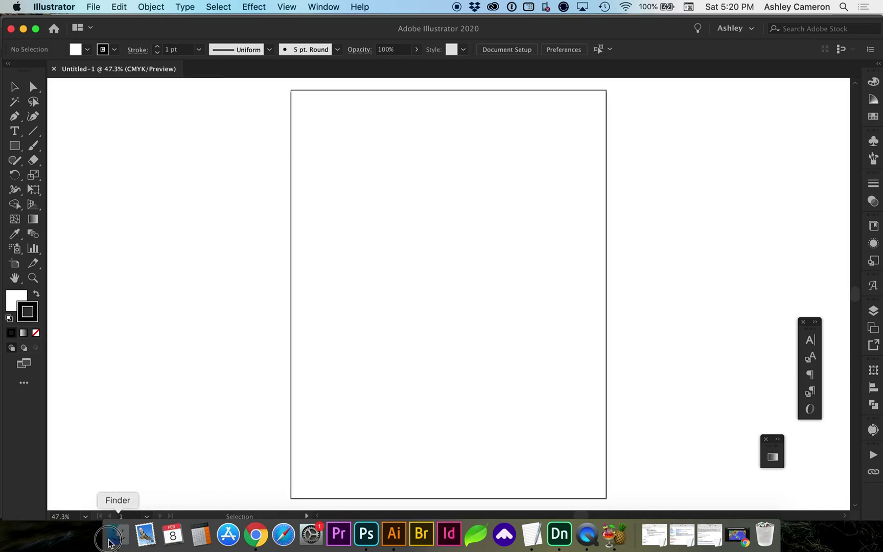
# Step: Drag asia-1804902_960_720.jpg from Finder onto the Illustrator artboard as a linked image
pyautogui.click(628, 298)
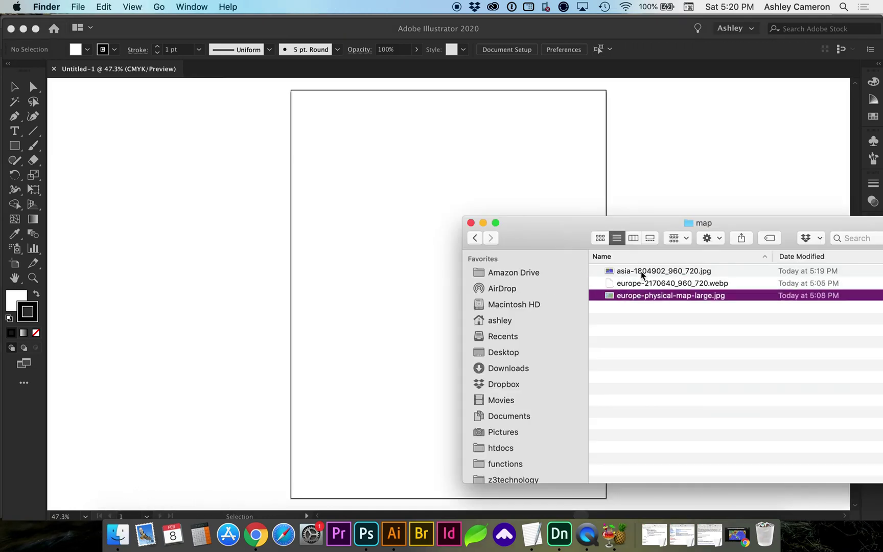
pyautogui.click(641, 270)
pyautogui.moveTo(641, 270); pyautogui.dragTo(280, 266)
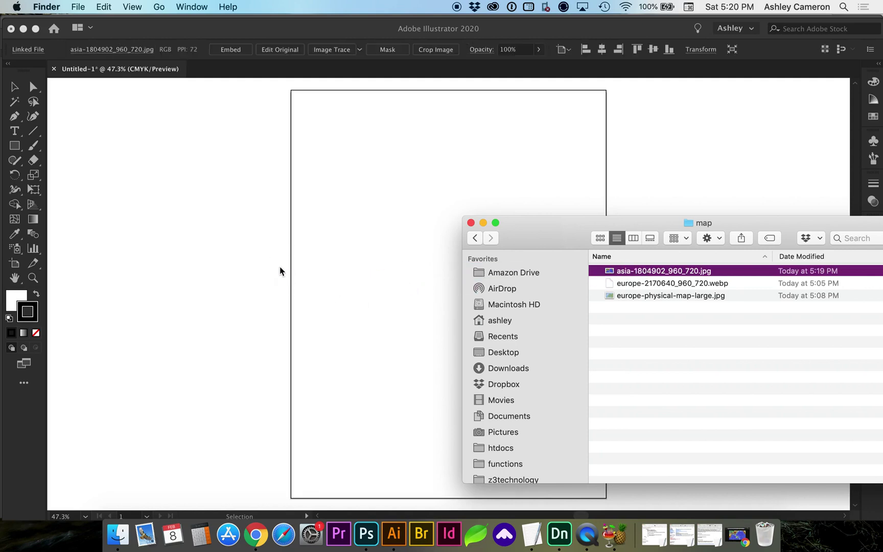
pyautogui.hscroll(-3, 460, 276)
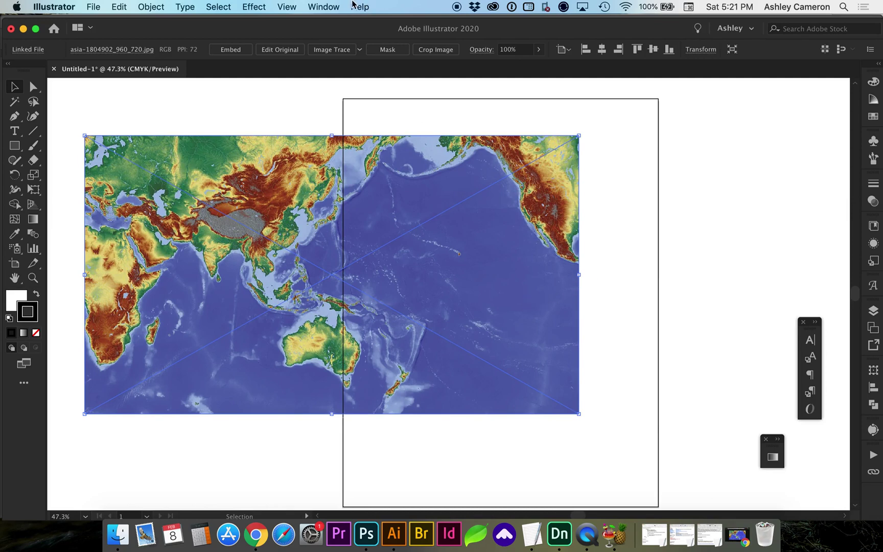
# Step: Embed the linked asia-1804902_960_720.jpg map using Embed Image(s) in the Links panel
pyautogui.click(326, 6)
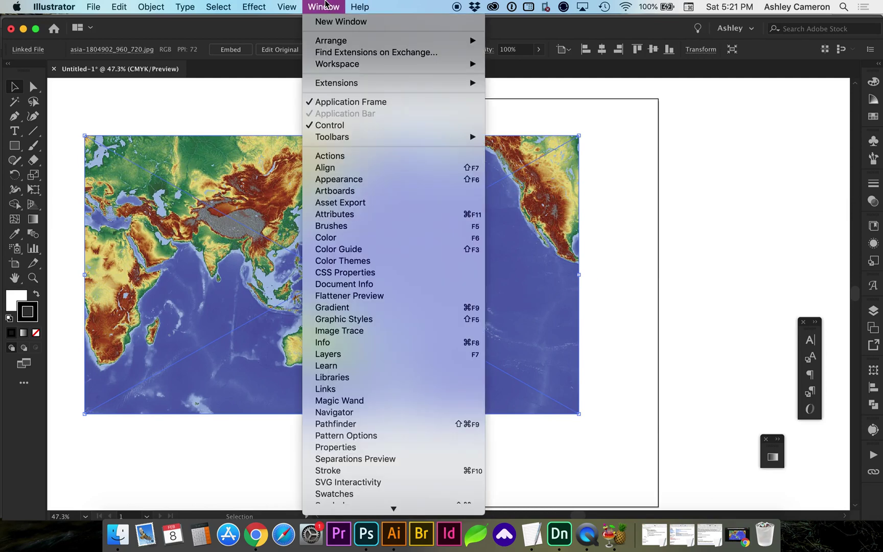
pyautogui.click(345, 391)
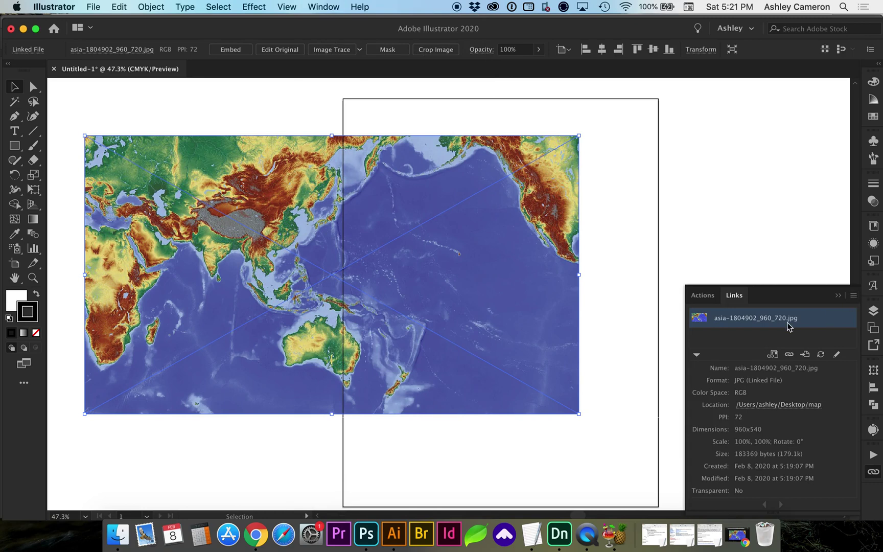
pyautogui.click(853, 296)
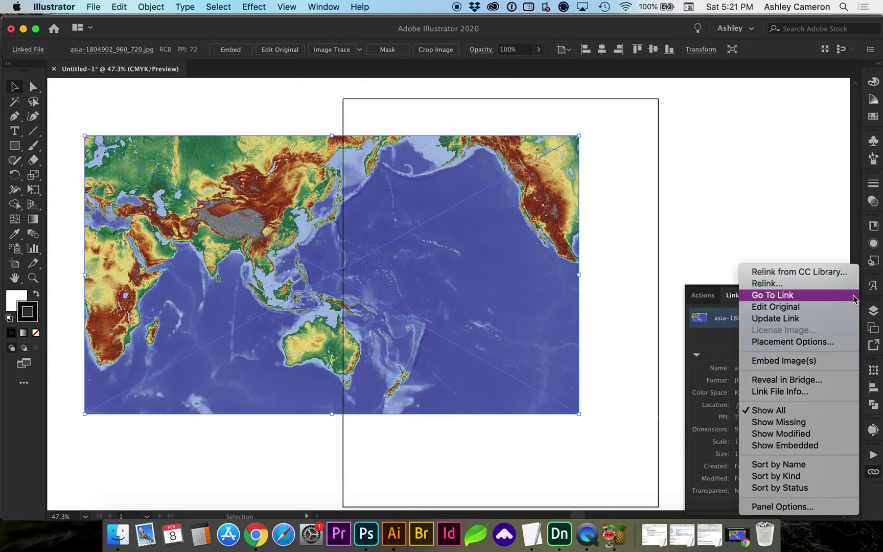
pyautogui.click(785, 361)
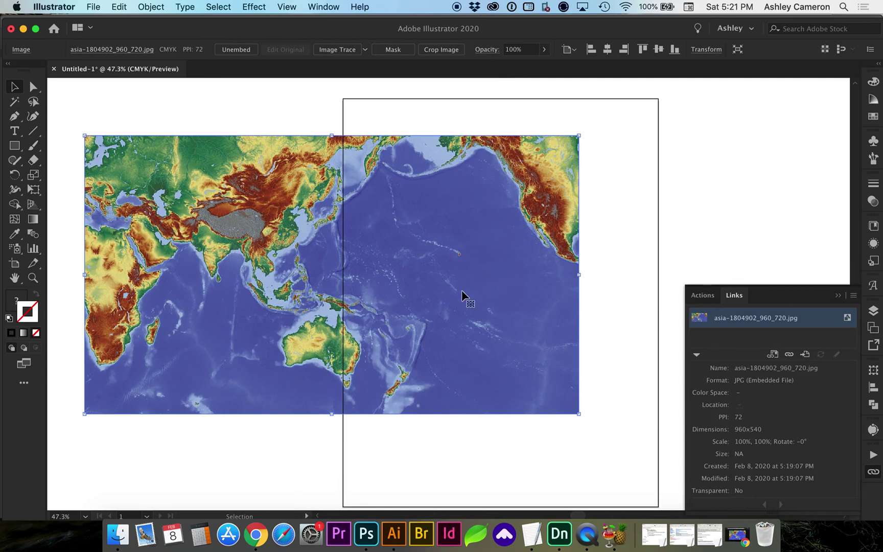
# Step: Save the map as a Movie Clip symbol named 'map' and move it left of the artboard
pyautogui.click(323, 7)
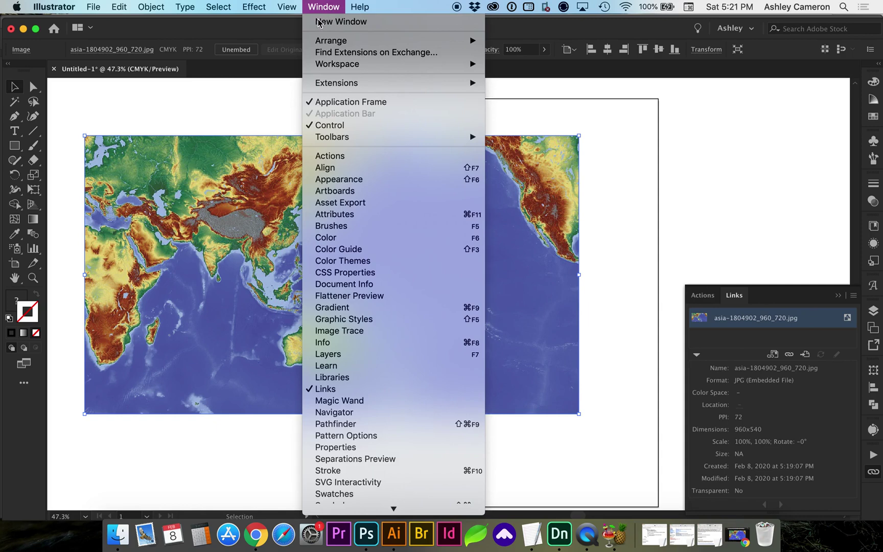
pyautogui.scroll(-5, 353, 412)
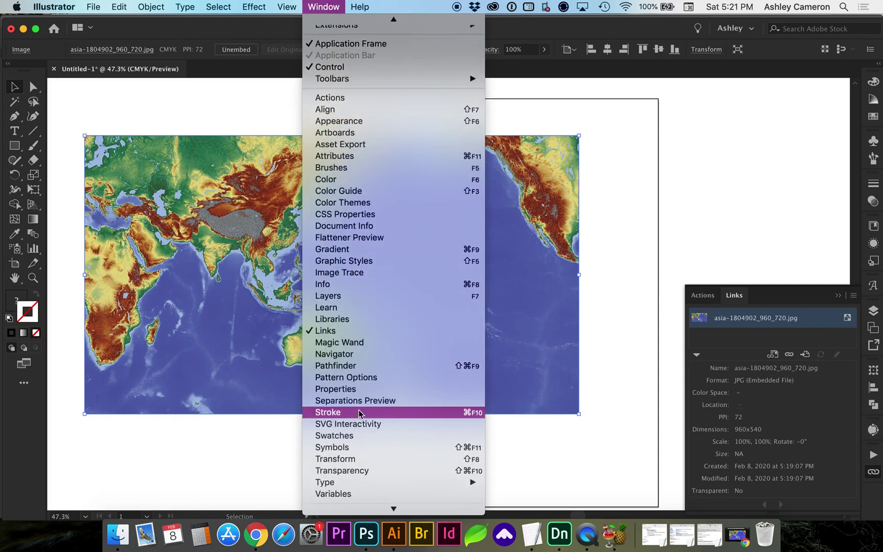
pyautogui.click(354, 435)
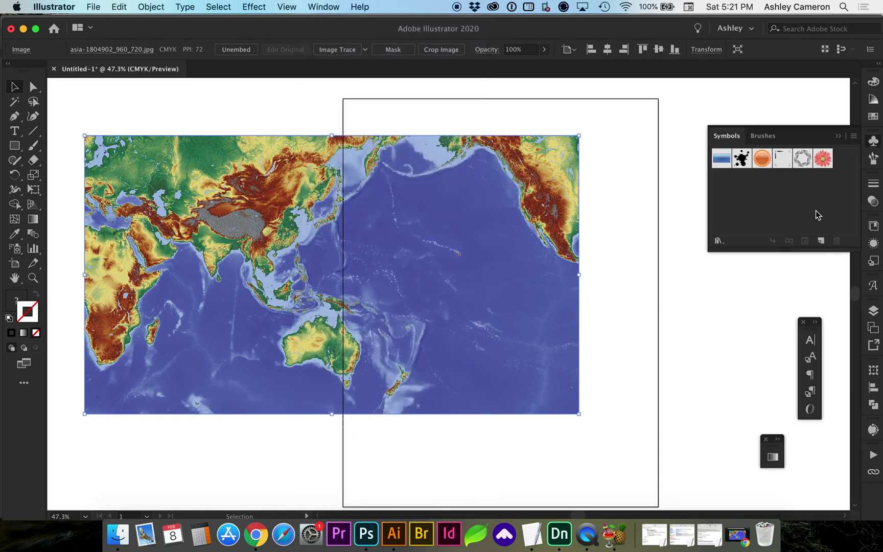
pyautogui.click(821, 241)
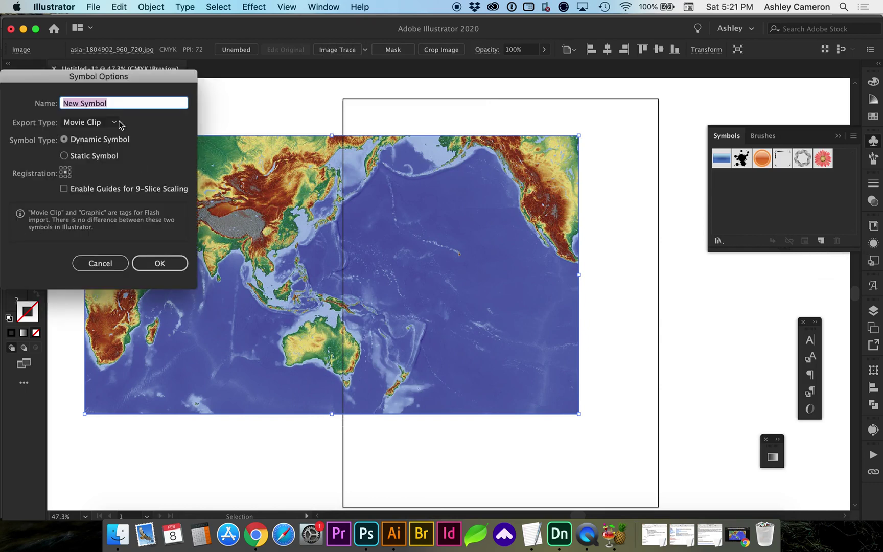
pyautogui.write('map')
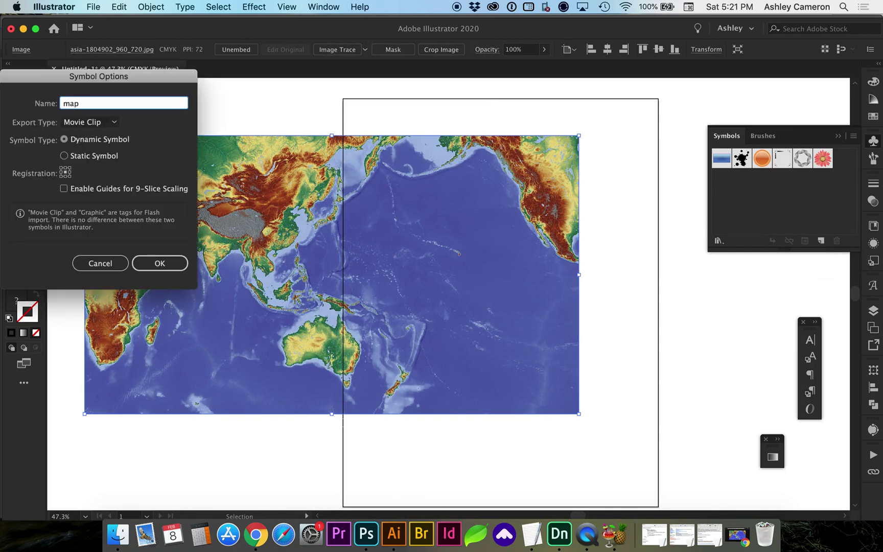
pyautogui.click(113, 125)
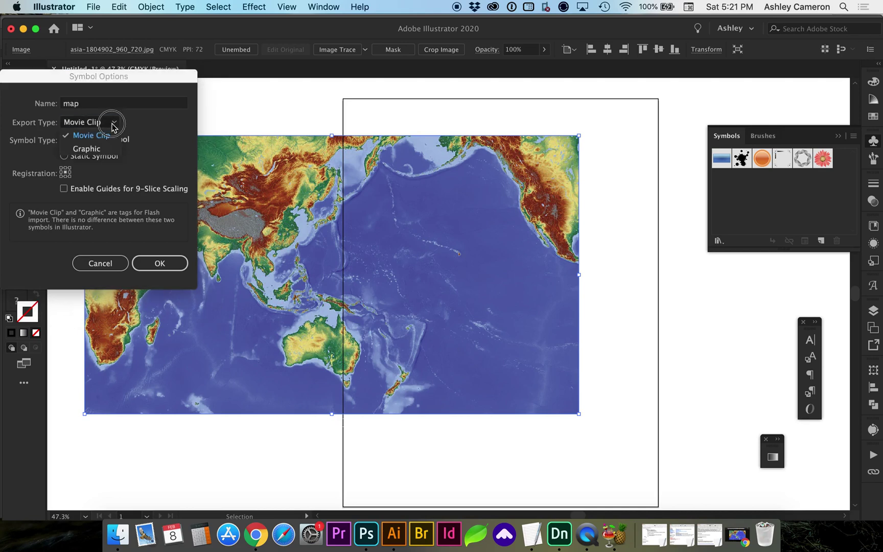
pyautogui.click(132, 124)
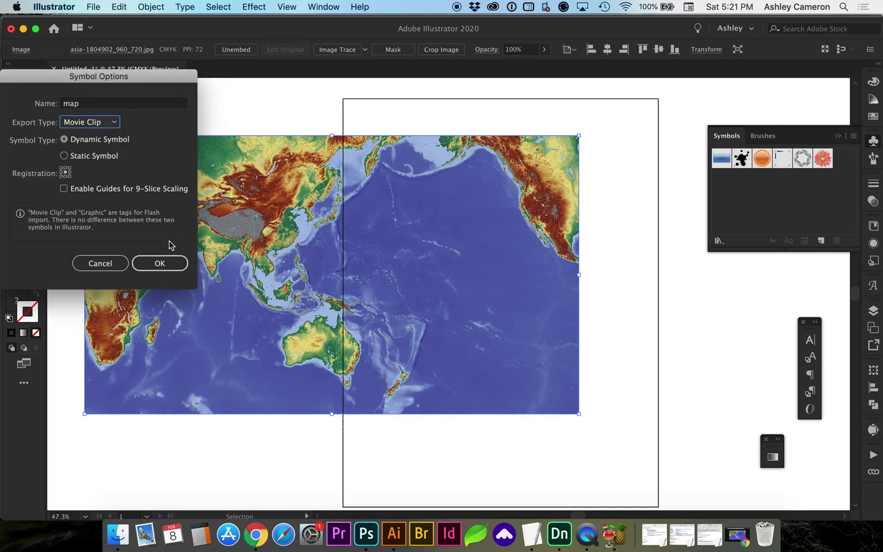
pyautogui.click(173, 265)
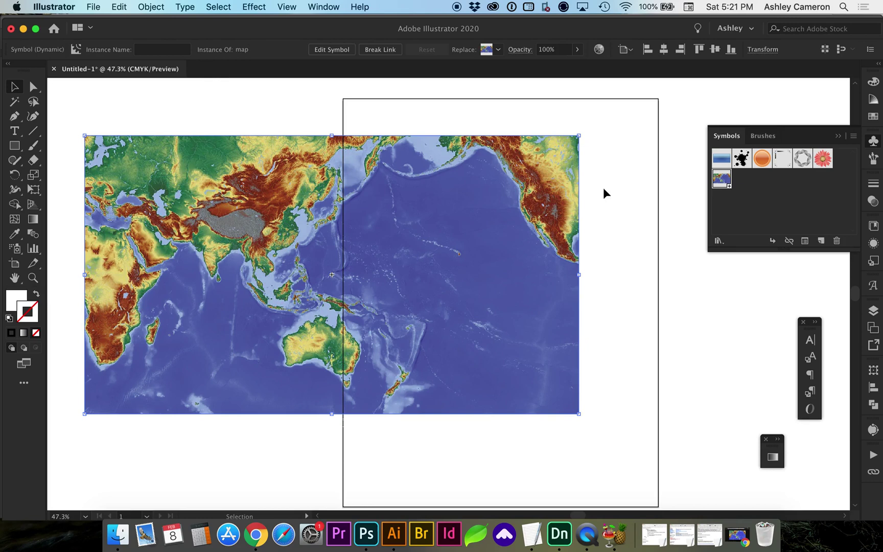
pyautogui.moveTo(554, 193); pyautogui.dragTo(294, 251)
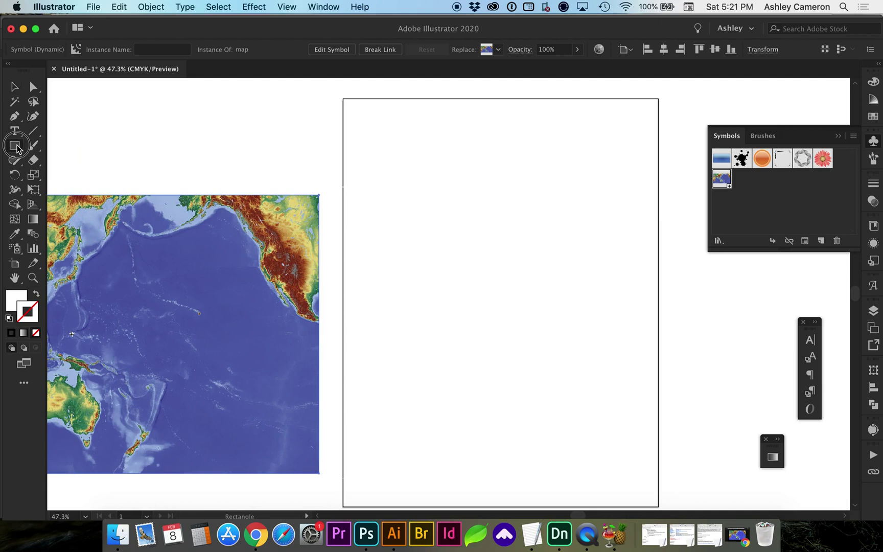
# Step: Draw a white-filled 4.38 in circle at the artboard's upper left with the Ellipse tool
pyautogui.moveTo(15, 146); pyautogui.dragTo(65, 176)
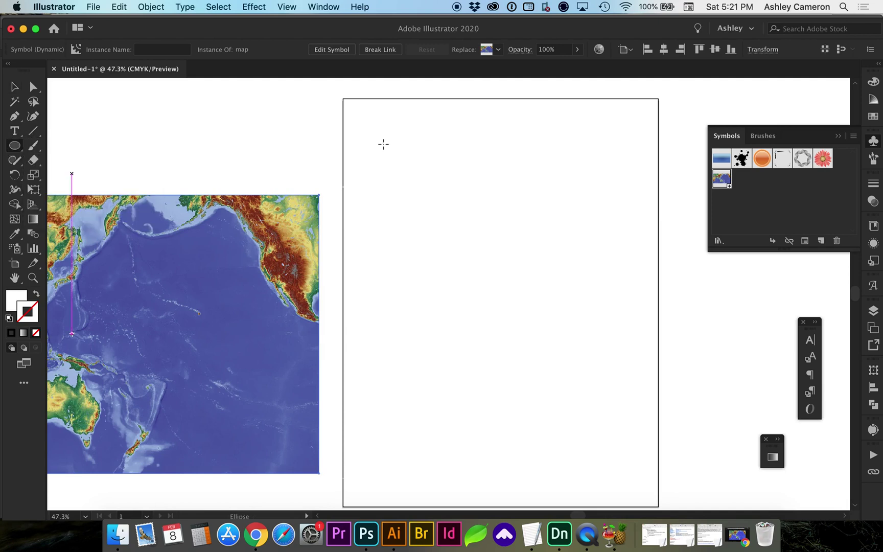
pyautogui.moveTo(362, 145); pyautogui.dragTo(517, 310)
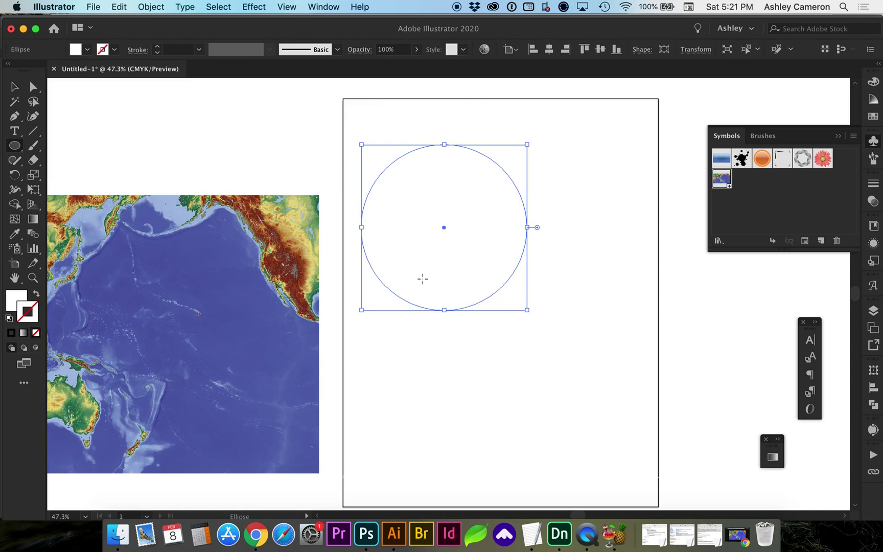
# Step: Cut the circle at its bottom and top anchor points with the Scissors tool
pyautogui.press('c')
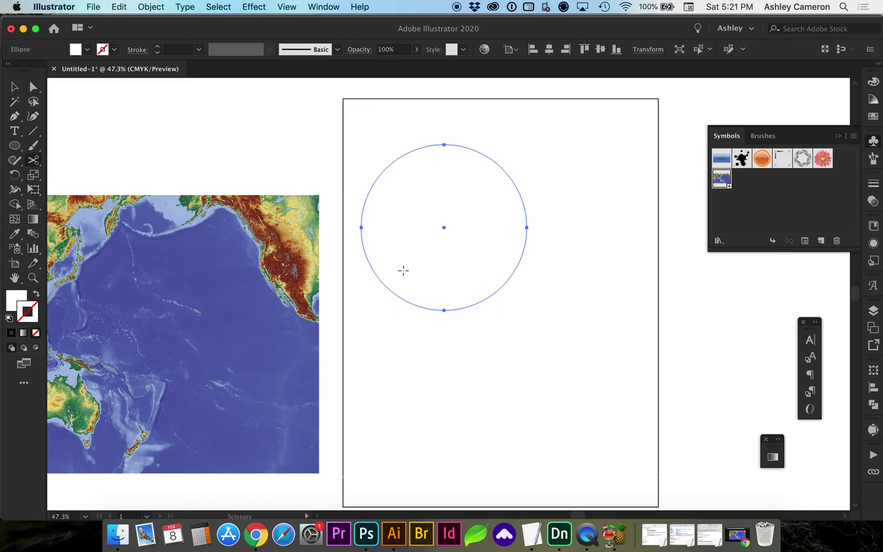
pyautogui.click(34, 162)
pyautogui.click(444, 310)
pyautogui.click(444, 145)
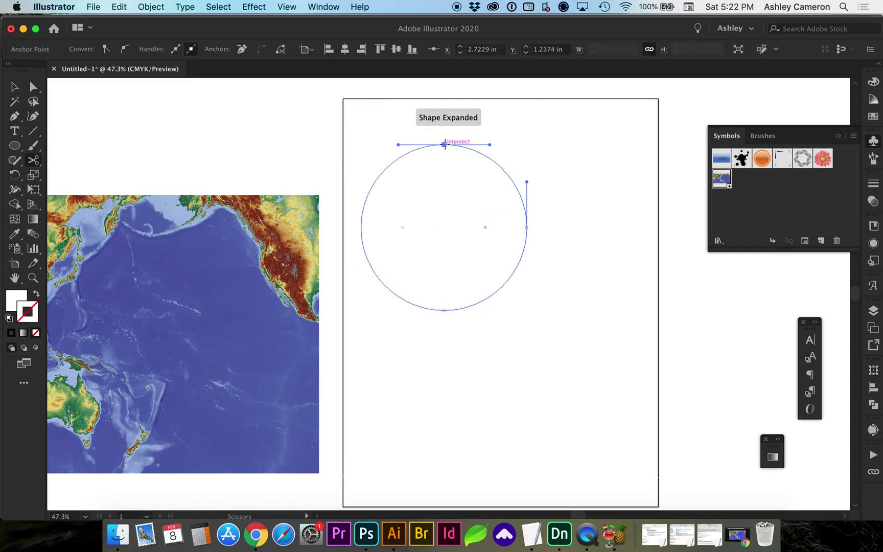
# Step: Delete the right half and give the left semicircle default white fill and black stroke
pyautogui.press('v')
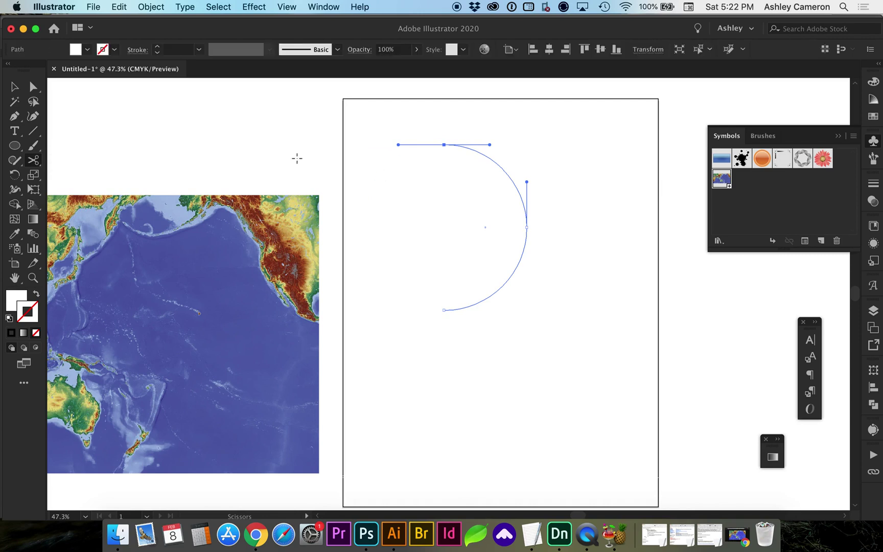
pyautogui.press('Delete')
pyautogui.click(402, 159)
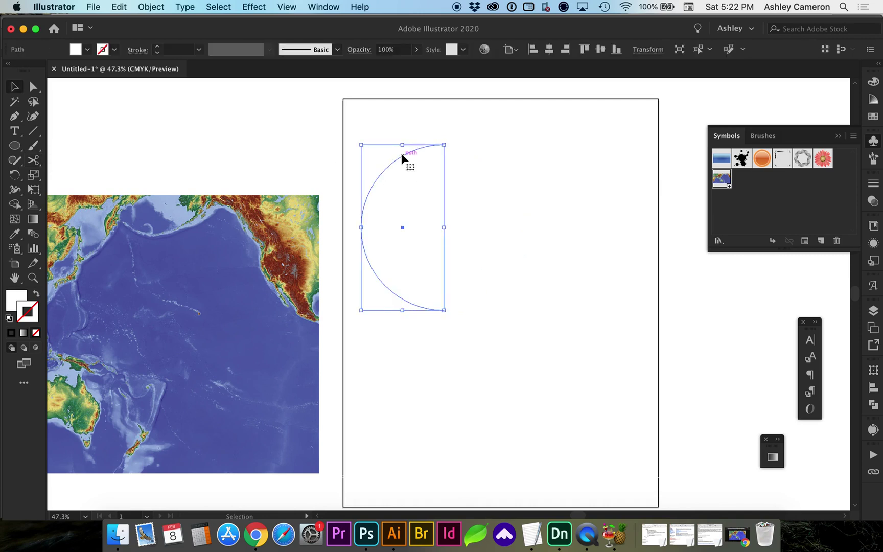
pyautogui.press('d')
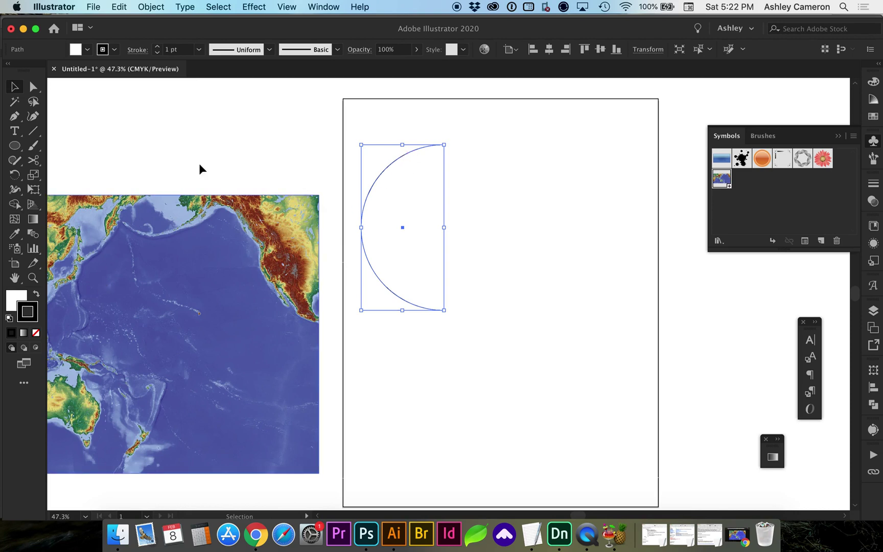
# Step: Apply Effect > 3D > Revolve with Preview on, offset from Right Edge, and No Shading
pyautogui.click(254, 7)
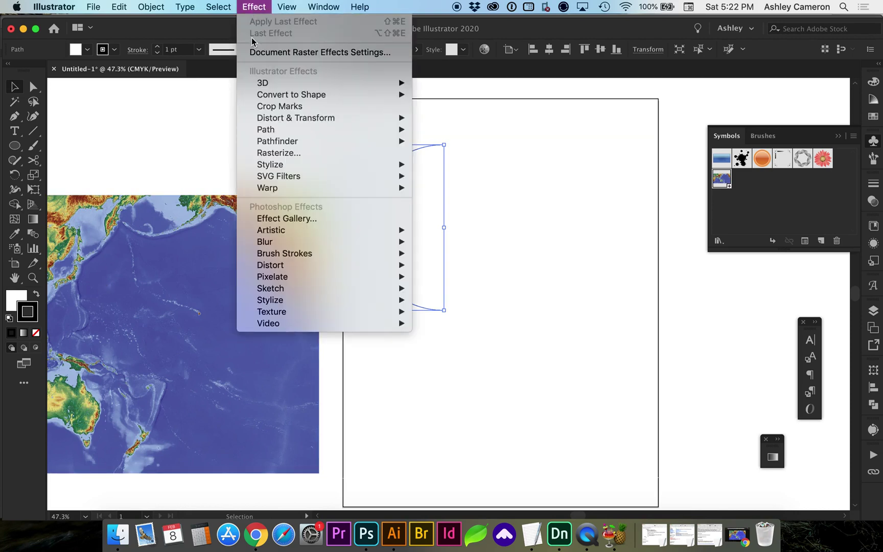
pyautogui.moveTo(269, 82)
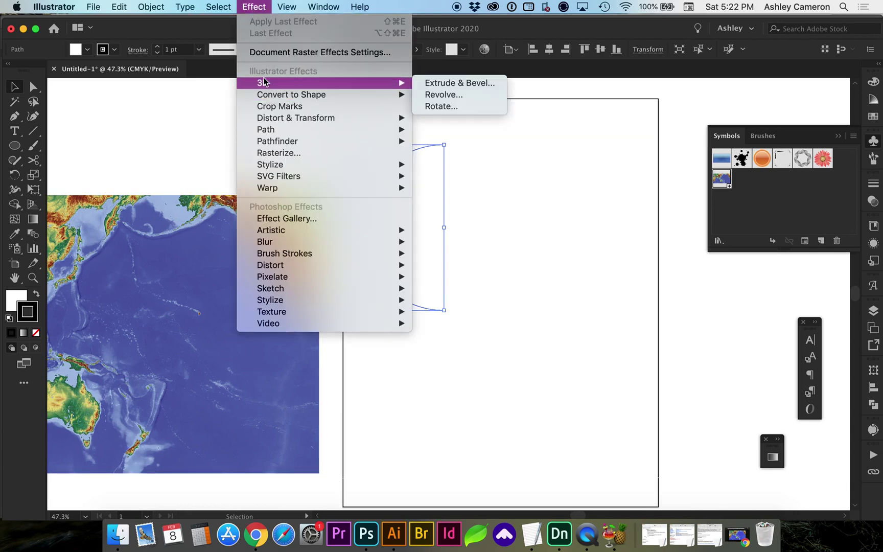
pyautogui.click(479, 96)
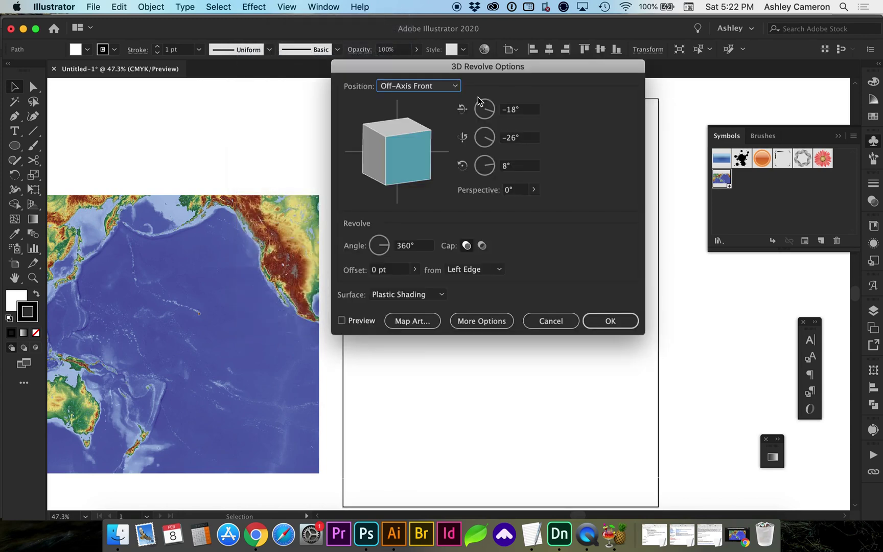
pyautogui.moveTo(452, 70); pyautogui.dragTo(650, 92)
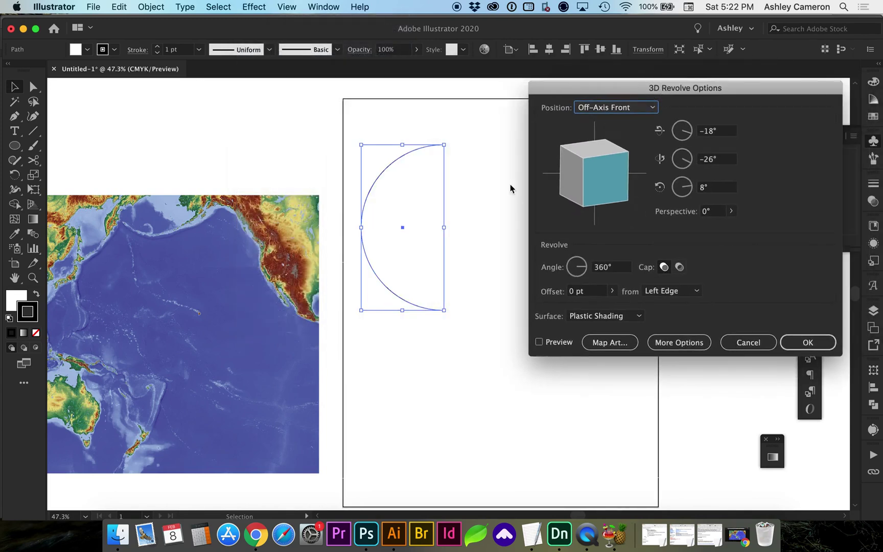
pyautogui.click(539, 342)
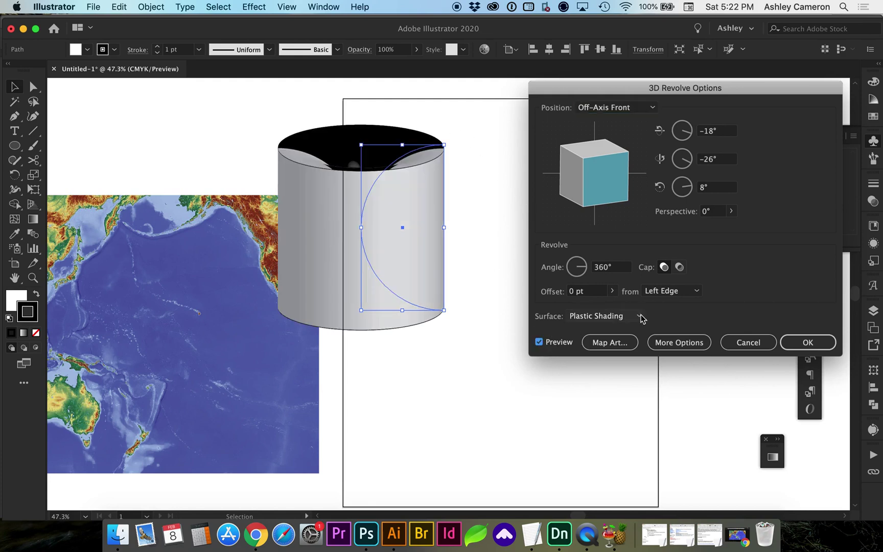
pyautogui.click(678, 292)
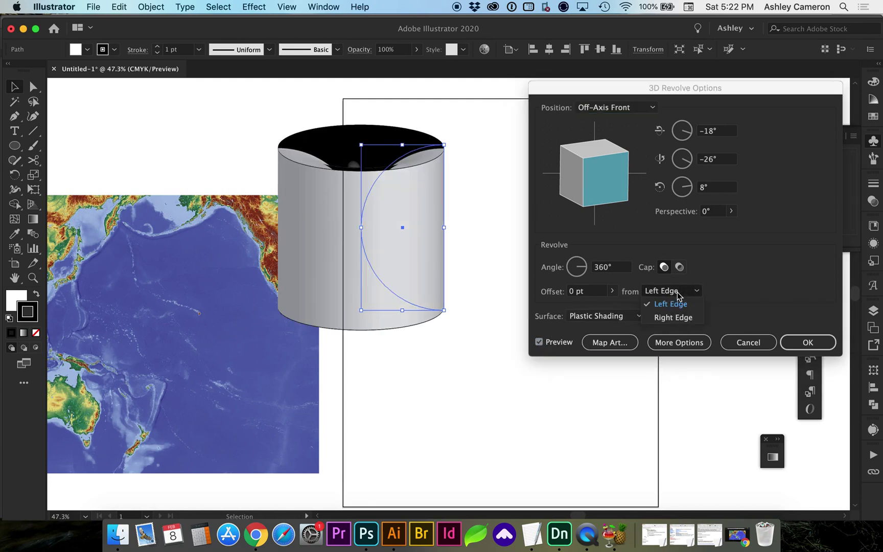
pyautogui.click(670, 318)
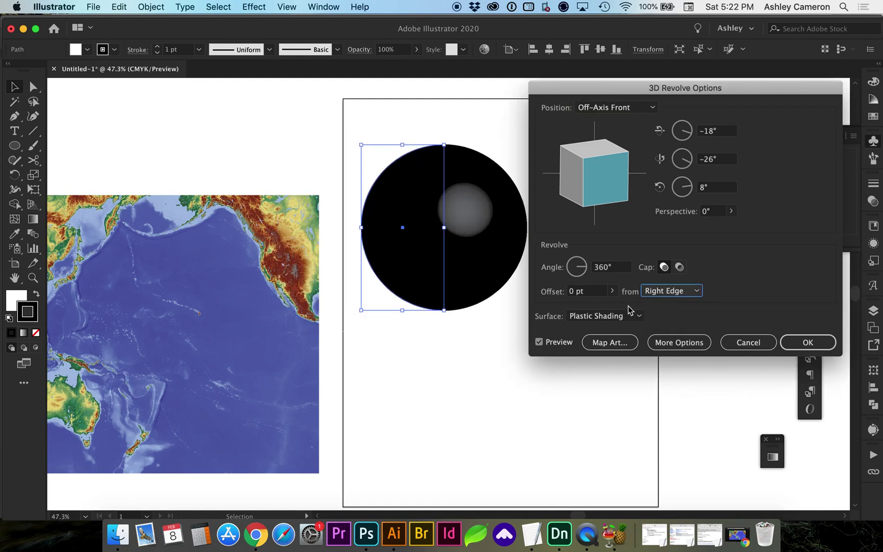
pyautogui.click(606, 320)
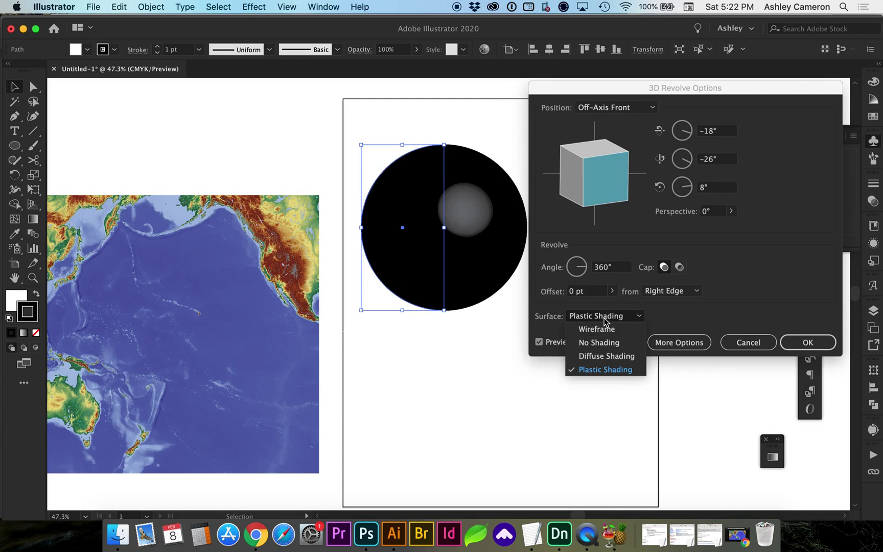
pyautogui.click(597, 343)
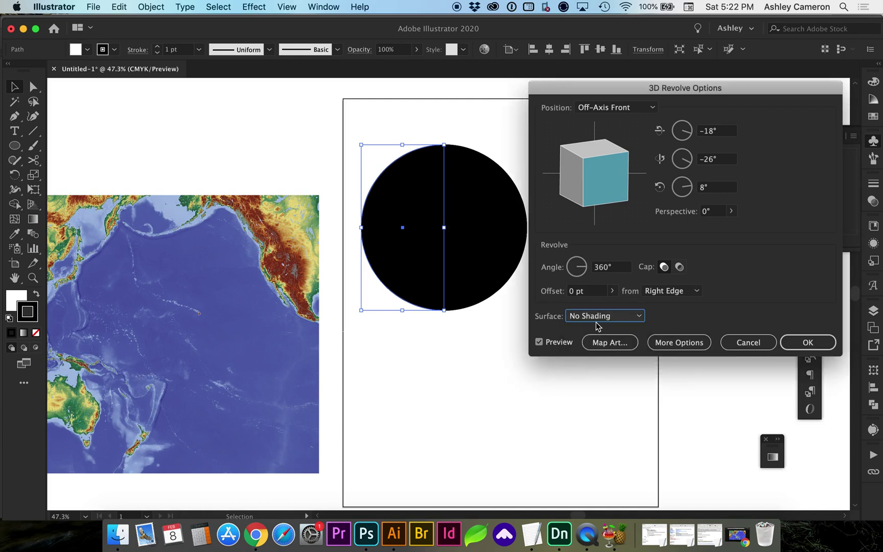
pyautogui.click(604, 347)
# Step: In Map Art, assign the map symbol to surface 1 of the sphere
pyautogui.click(622, 347)
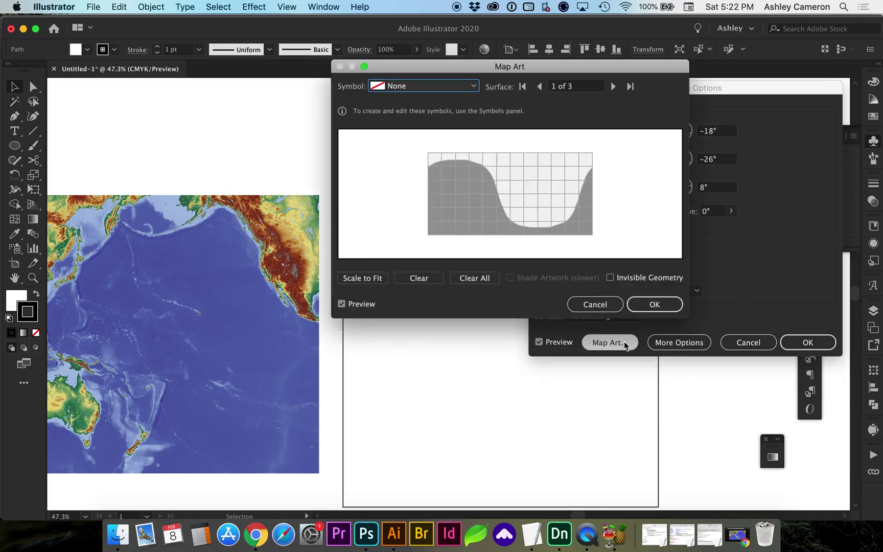
pyautogui.moveTo(478, 72); pyautogui.dragTo(404, 273)
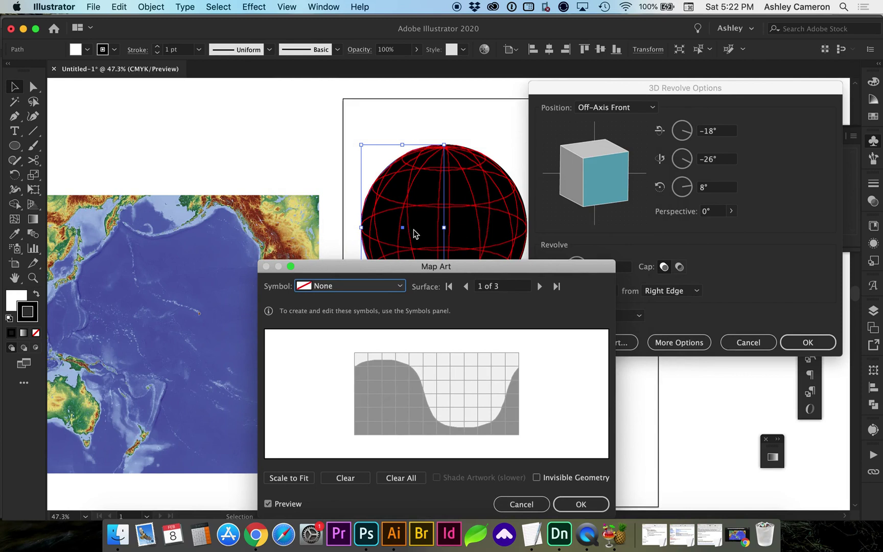
pyautogui.click(376, 289)
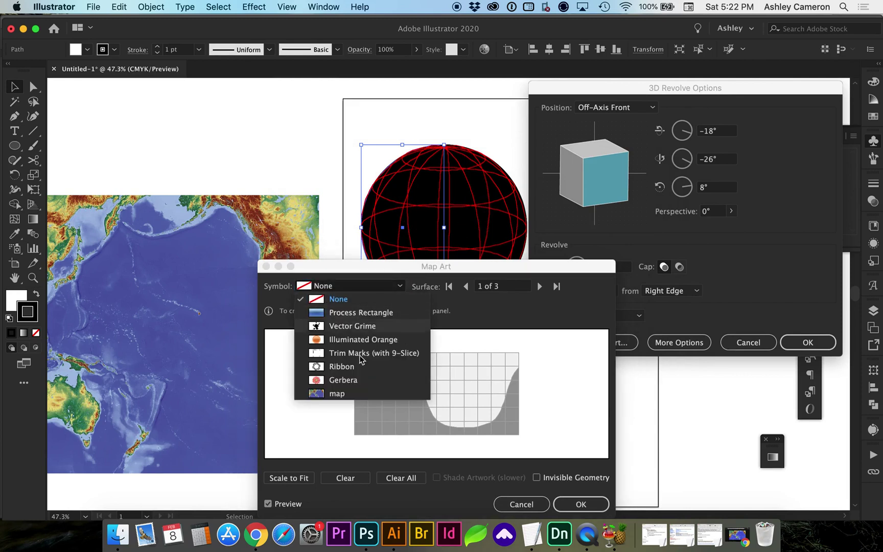
pyautogui.click(340, 394)
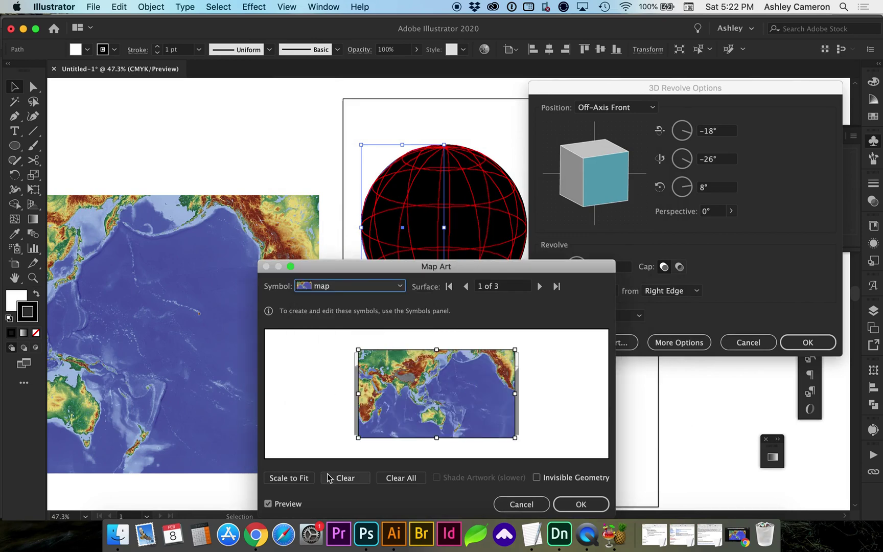
pyautogui.moveTo(436, 270); pyautogui.dragTo(336, 260)
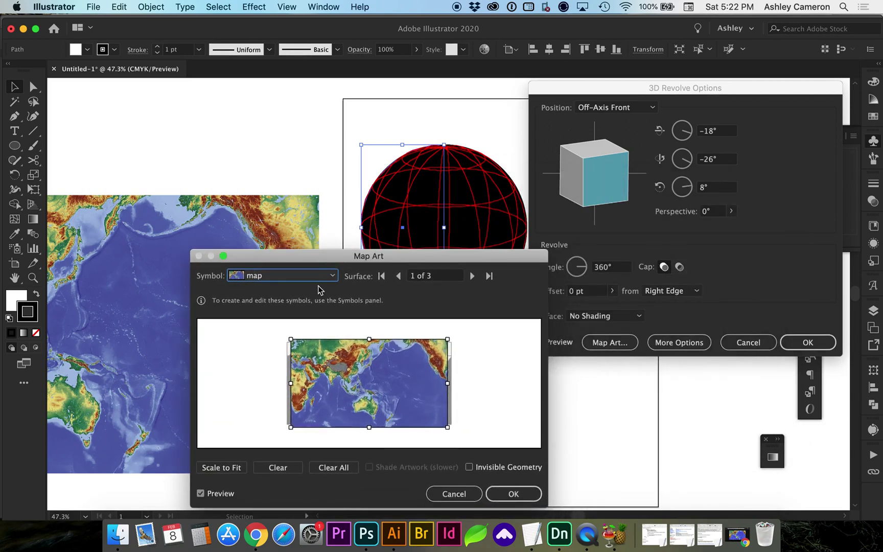
# Step: Assign the map symbol to surfaces 2 and 3, then nudge the map slightly left
pyautogui.click(471, 276)
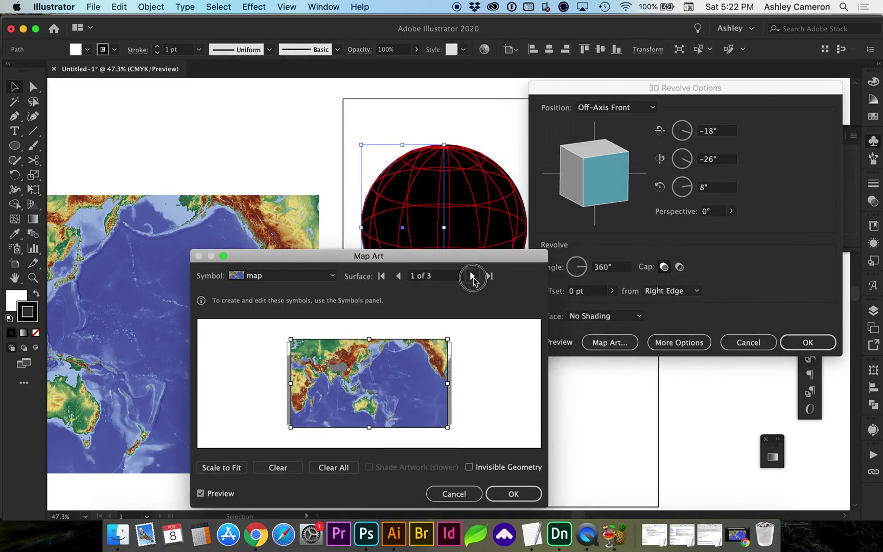
pyautogui.click(293, 282)
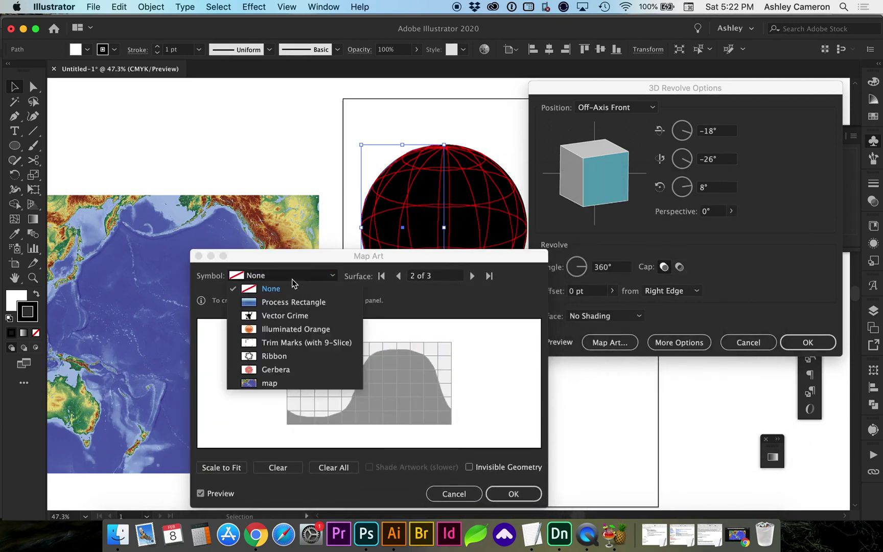
pyautogui.click(270, 383)
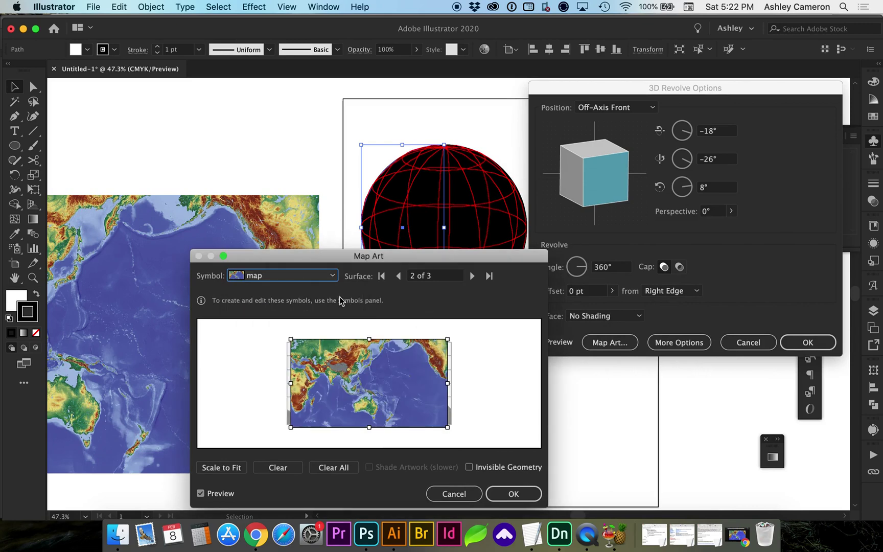
pyautogui.click(302, 280)
pyautogui.click(471, 275)
pyautogui.click(471, 275)
pyautogui.click(300, 280)
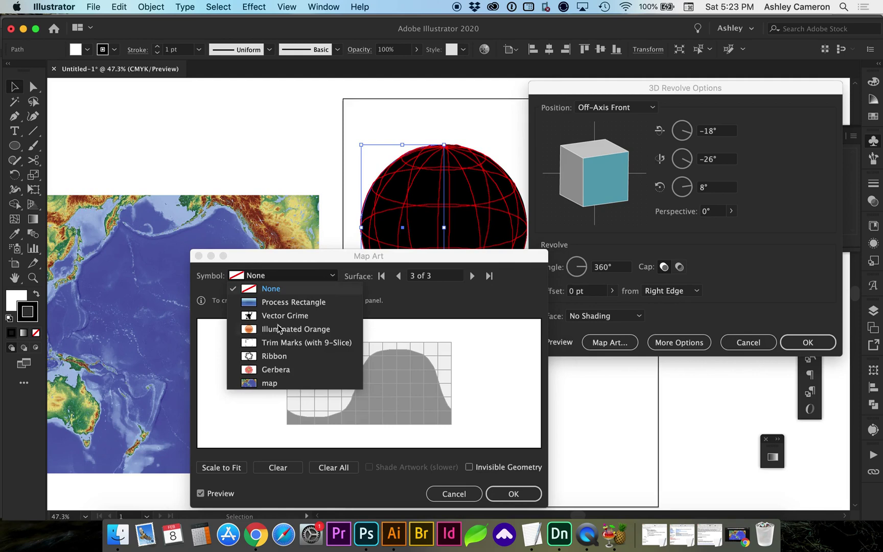
pyautogui.click(270, 384)
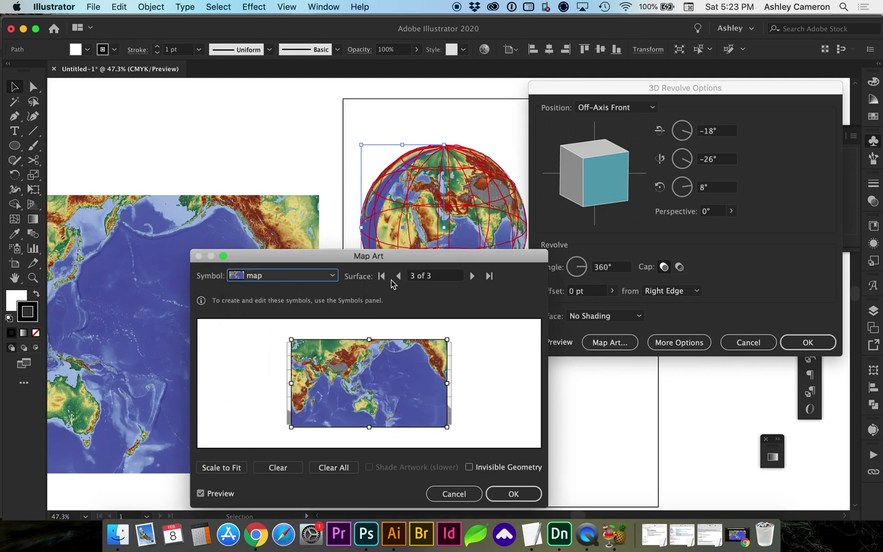
pyautogui.moveTo(396, 262); pyautogui.dragTo(232, 233)
pyautogui.moveTo(242, 365); pyautogui.dragTo(235, 349)
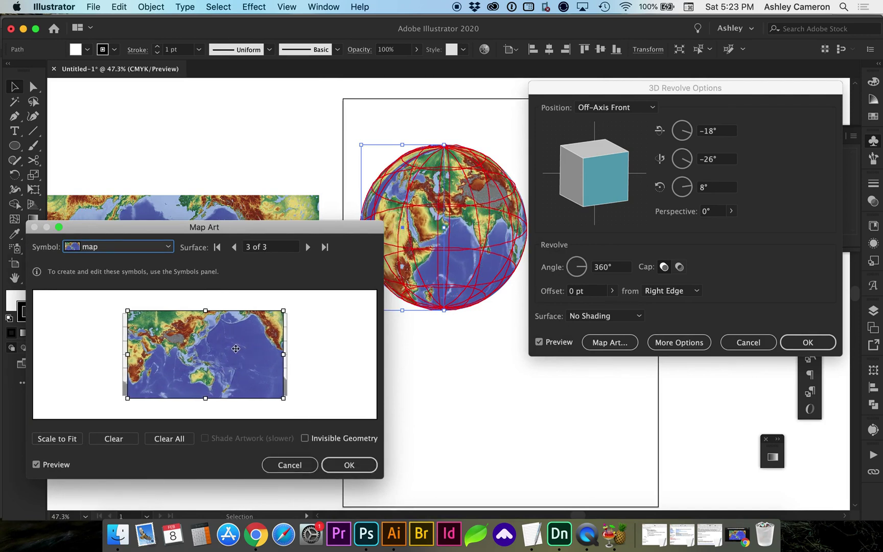
# Step: Confirm Map Art, rotate the globe to −6°, 0°, −1°, and apply the 3D Revolve
pyautogui.click(348, 464)
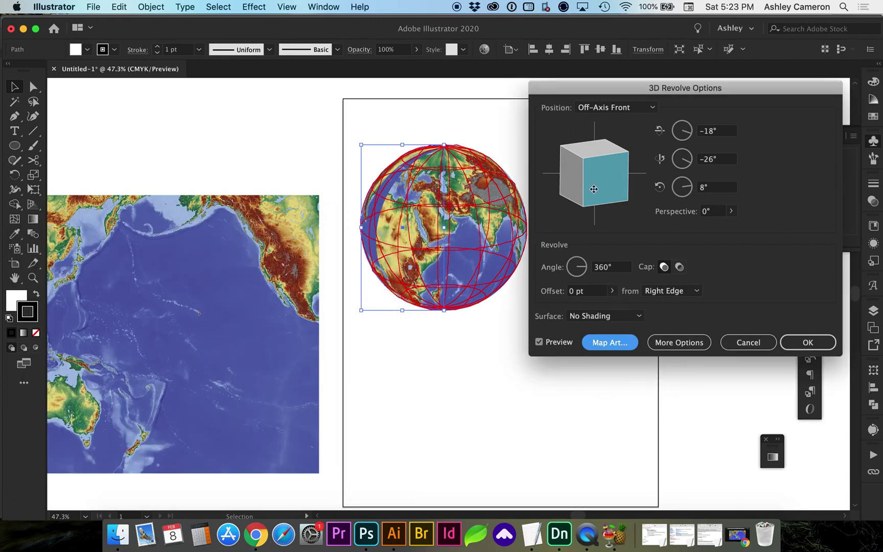
pyautogui.moveTo(587, 178); pyautogui.dragTo(602, 168)
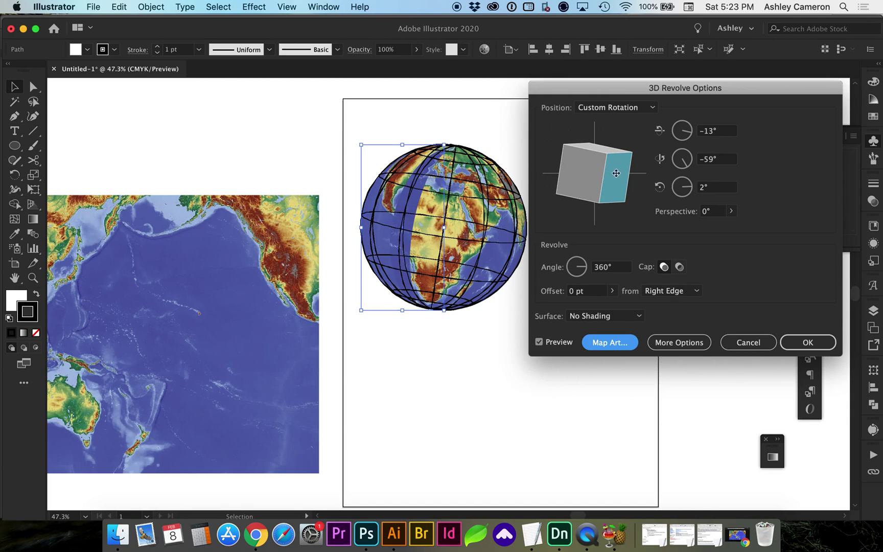
pyautogui.moveTo(562, 173); pyautogui.dragTo(571, 147)
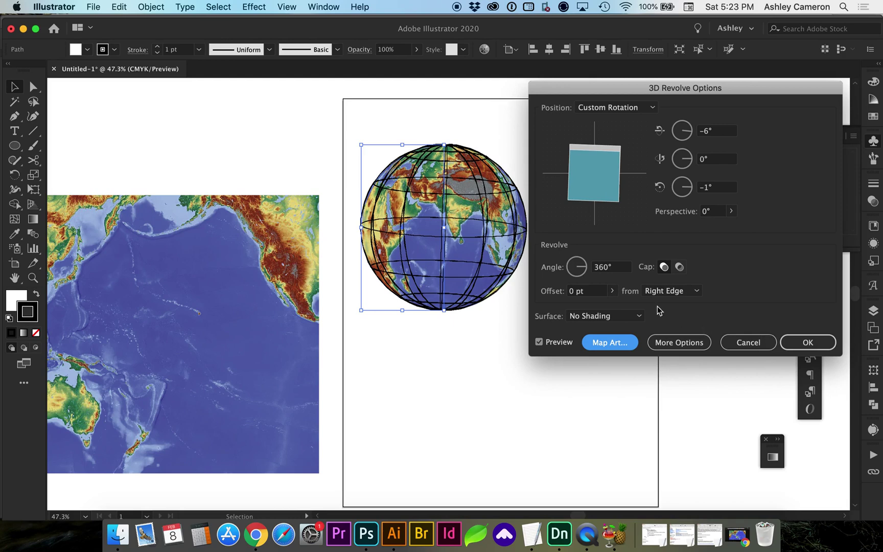
pyautogui.click(801, 344)
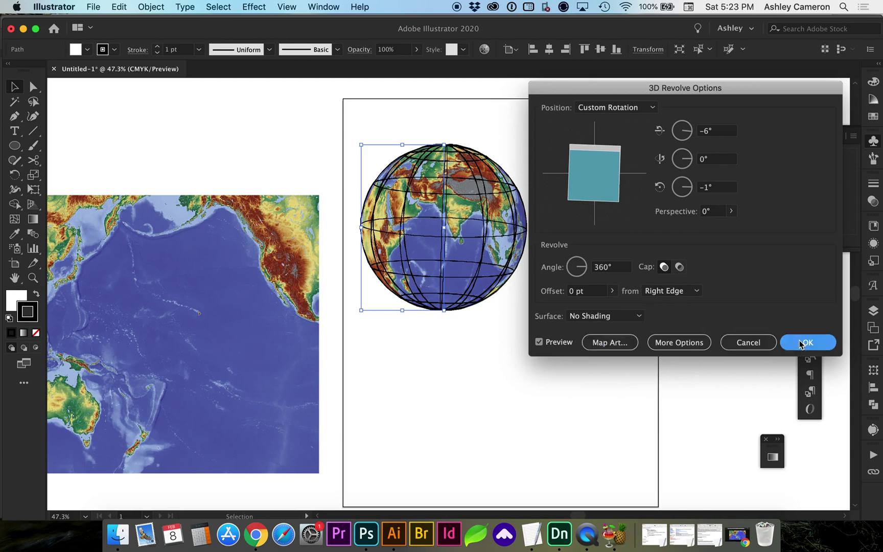
pyautogui.click(526, 283)
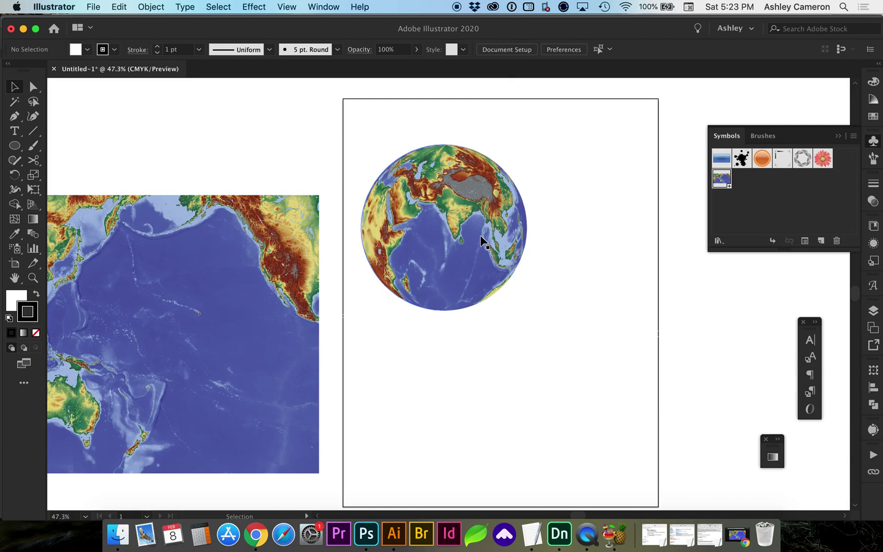
pyautogui.click(487, 285)
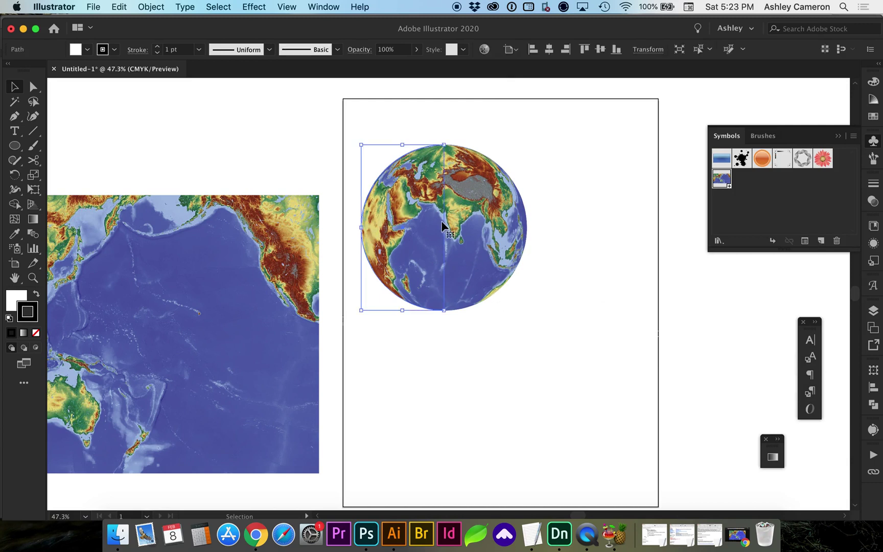
pyautogui.moveTo(446, 230); pyautogui.dragTo(512, 227)
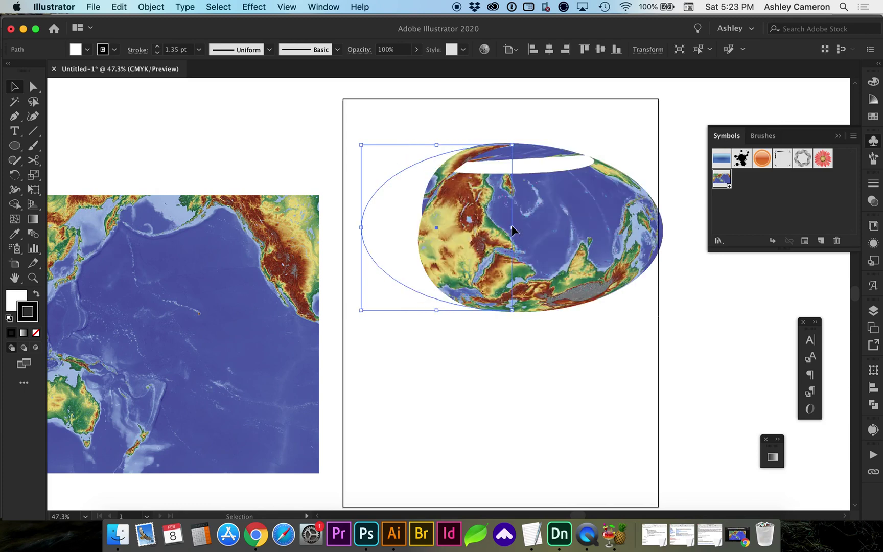
pyautogui.press('a')
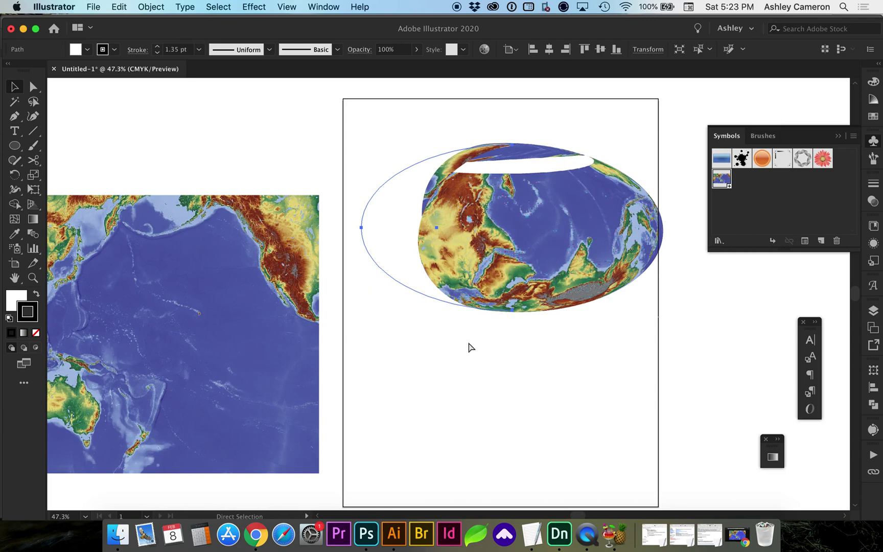
pyautogui.press('cmd+z')
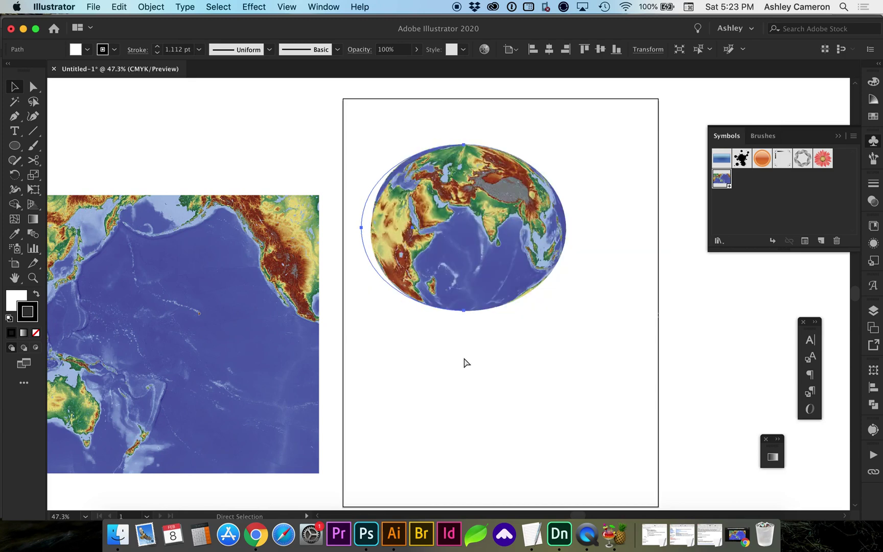
pyautogui.press('cmd+z')
# Step: Option-drag a copy of the map symbol below the globe and scale it down proportionally
pyautogui.press('v')
pyautogui.click(428, 361)
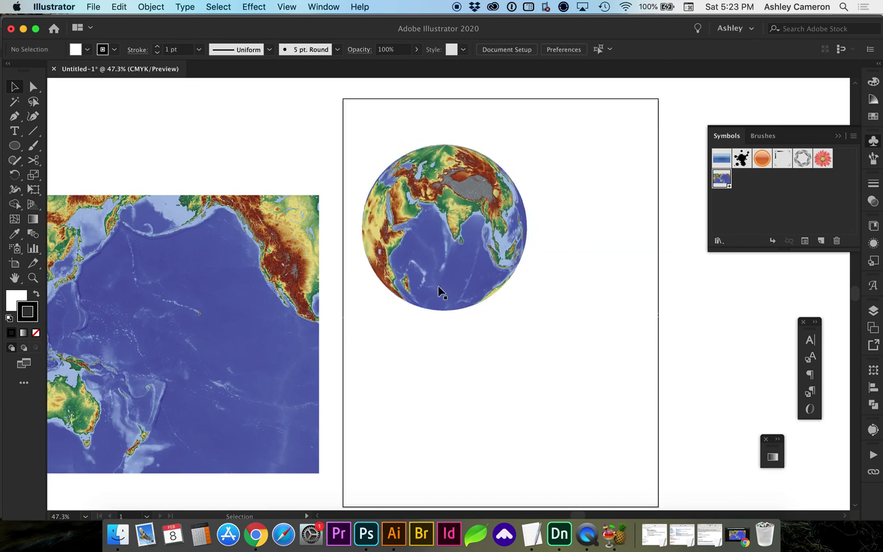
pyautogui.click(245, 279)
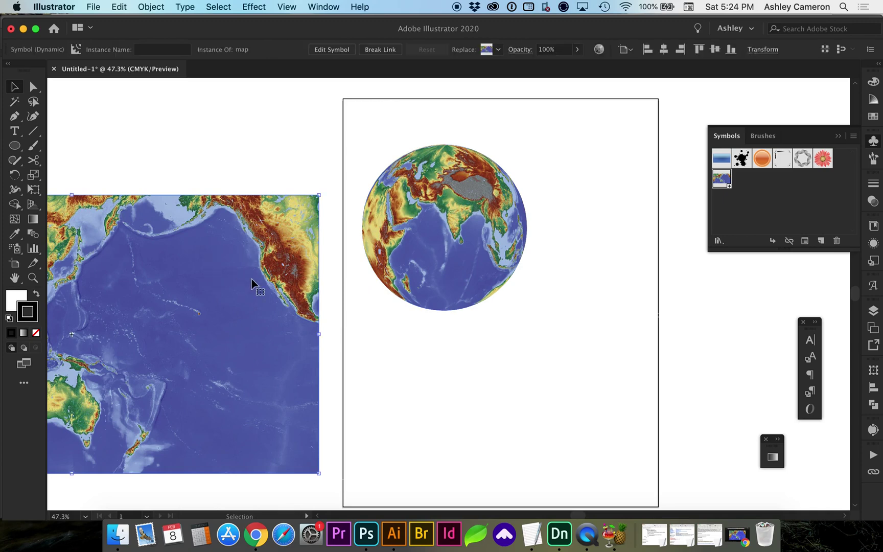
pyautogui.hscroll(-1, 265, 296)
pyautogui.hscroll(-5, 265, 297)
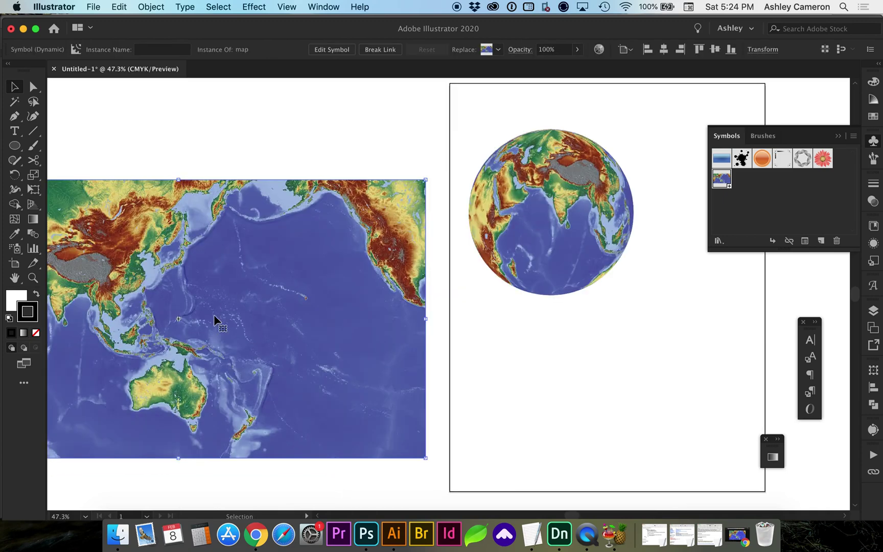
pyautogui.hscroll(6, 214, 314)
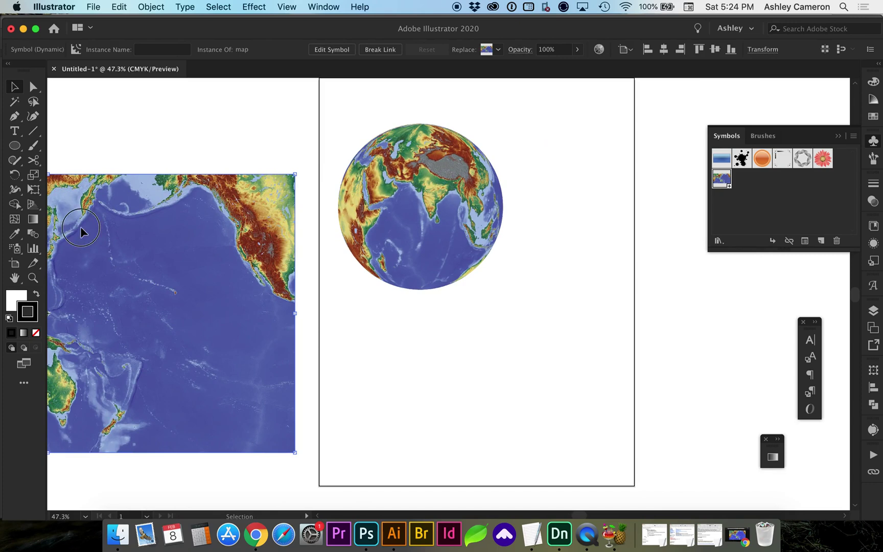
pyautogui.moveTo(337, 289); pyautogui.dragTo(561, 343)
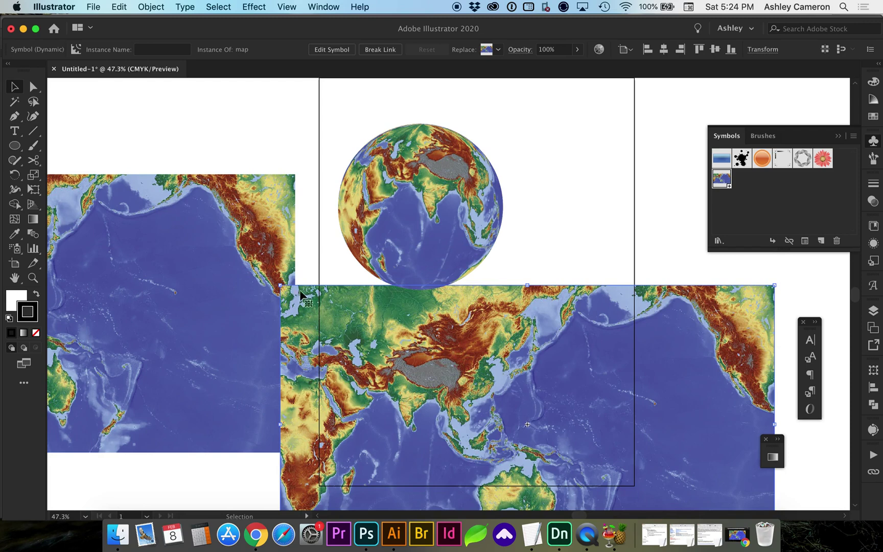
pyautogui.moveTo(282, 288); pyautogui.dragTo(383, 331)
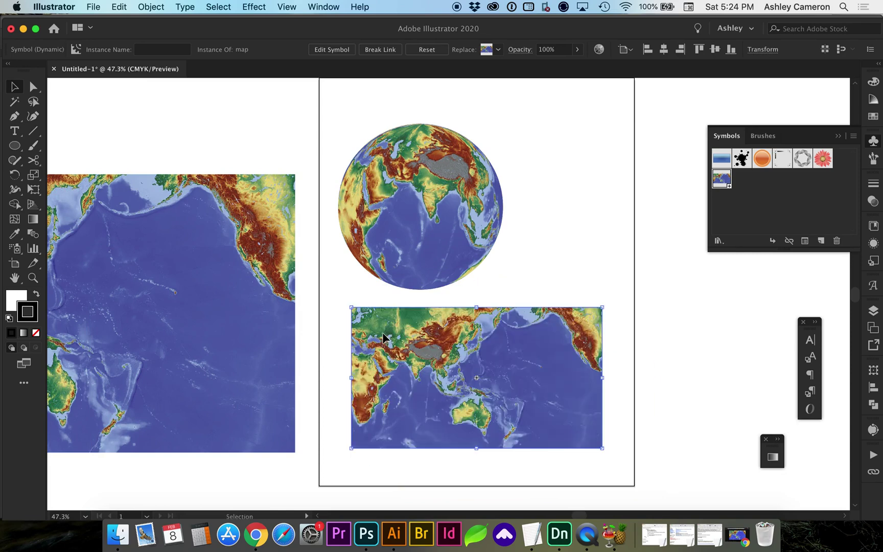
# Step: Apply a Bulge warp to the map copy, trying Arc Upper and adjusting bend and horizontal distortion
pyautogui.click(254, 6)
pyautogui.moveTo(288, 188)
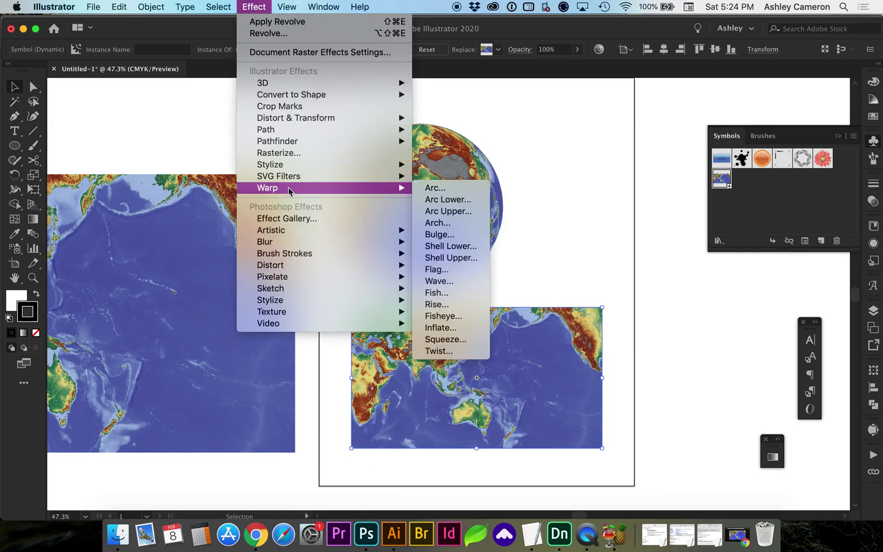
pyautogui.click(440, 234)
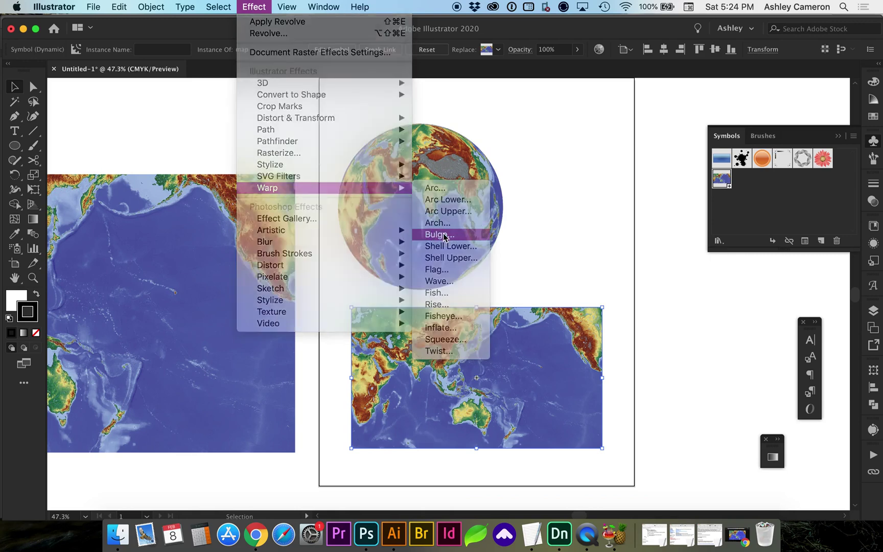
pyautogui.moveTo(391, 286); pyautogui.dragTo(317, 101)
pyautogui.click(296, 126)
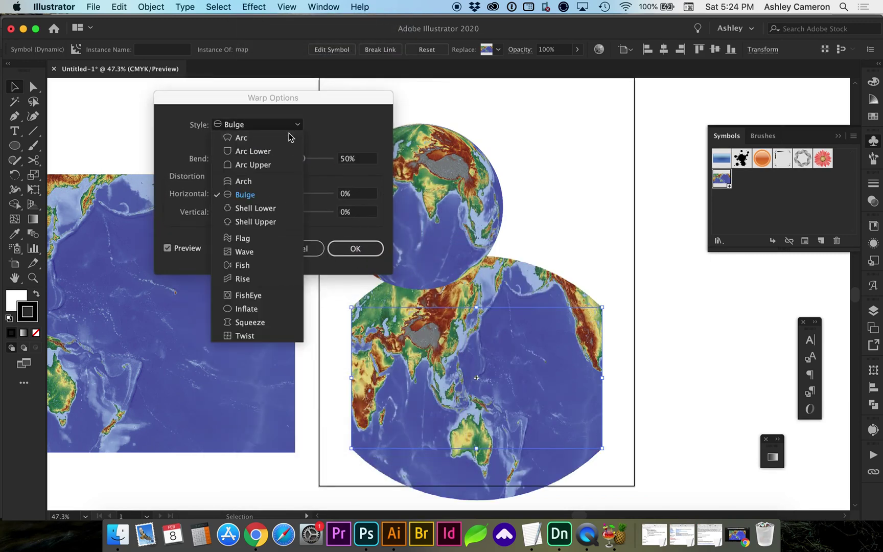
pyautogui.click(274, 166)
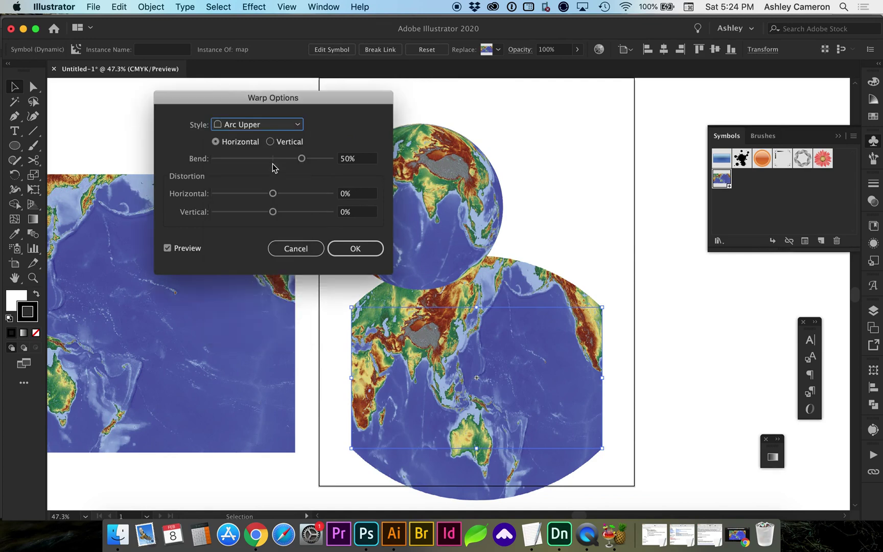
pyautogui.click(270, 125)
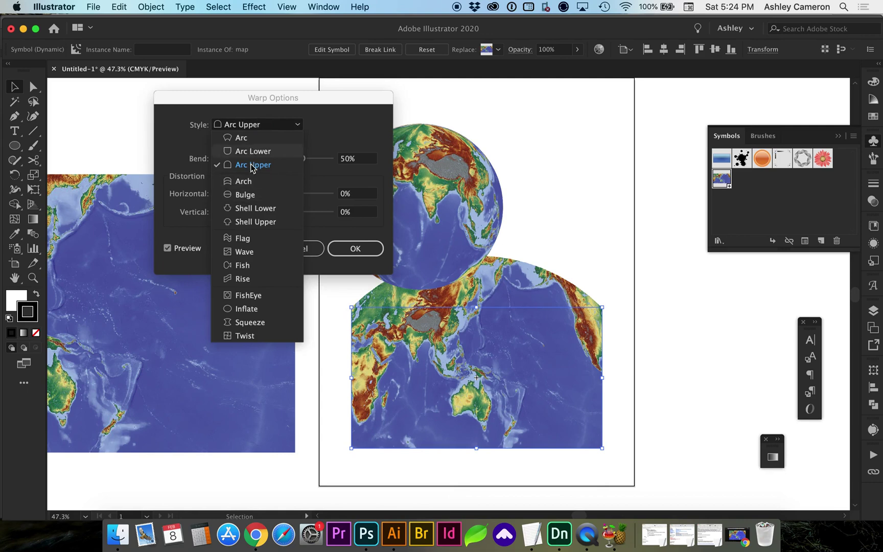
pyautogui.click(250, 196)
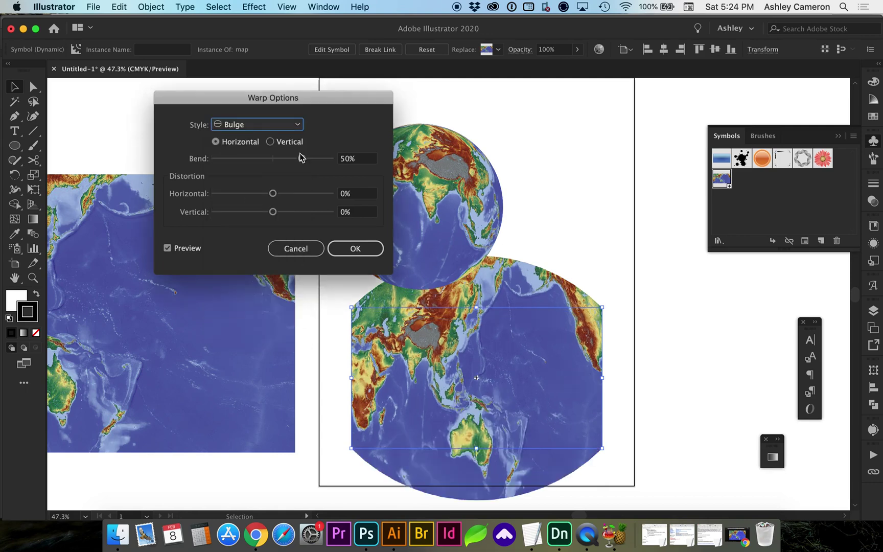
pyautogui.moveTo(301, 157)
pyautogui.mouseDown()
pyautogui.moveTo(264, 160)
pyautogui.moveTo(304, 159)
pyautogui.mouseUp()
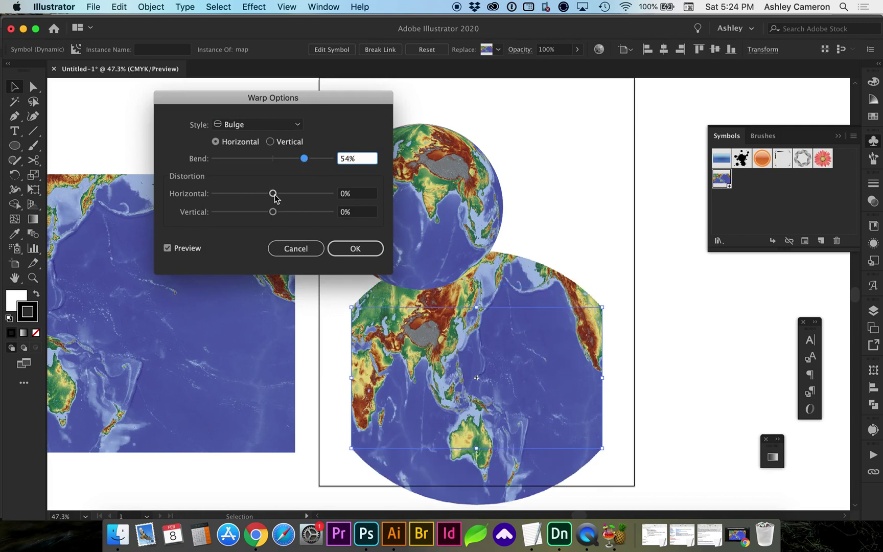
pyautogui.moveTo(275, 195); pyautogui.dragTo(295, 193)
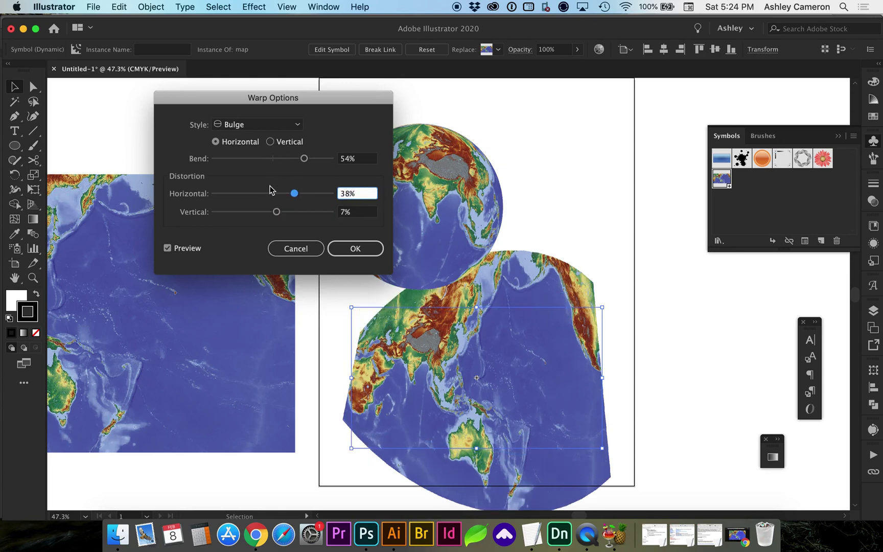
# Step: Reset both distortions to 0%, raise bend to 76%, and switch the style to Arc Lower
pyautogui.doubleClick(351, 193)
pyautogui.write('0')
pyautogui.press('Tab')
pyautogui.write('0')
pyautogui.press('Tab')
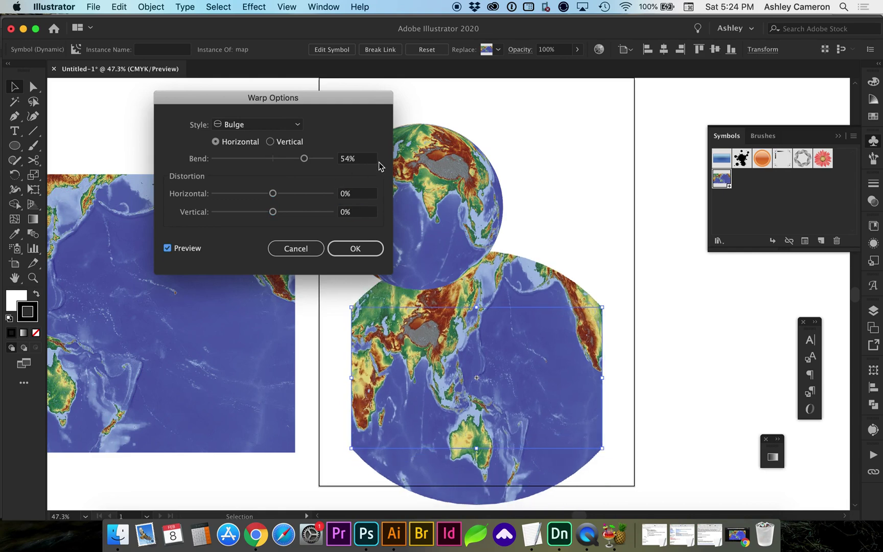
pyautogui.click(316, 158)
pyautogui.click(286, 125)
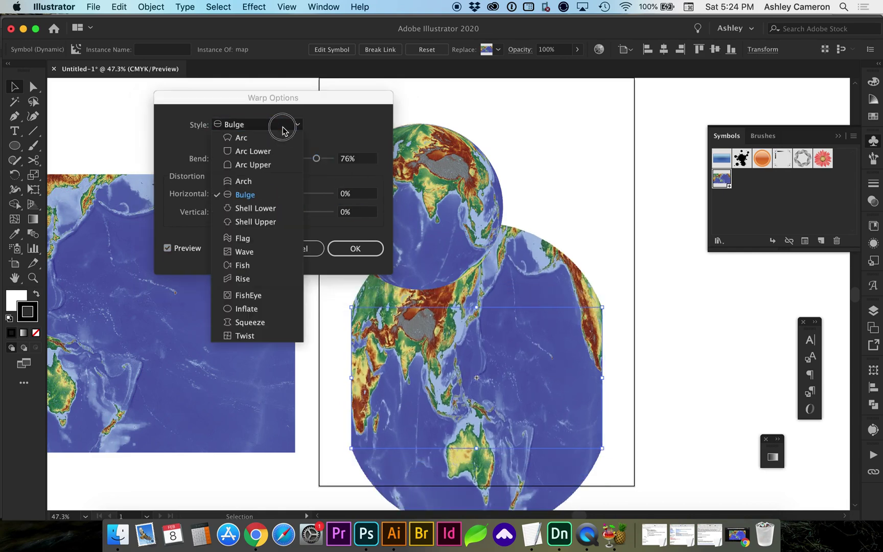
pyautogui.click(253, 151)
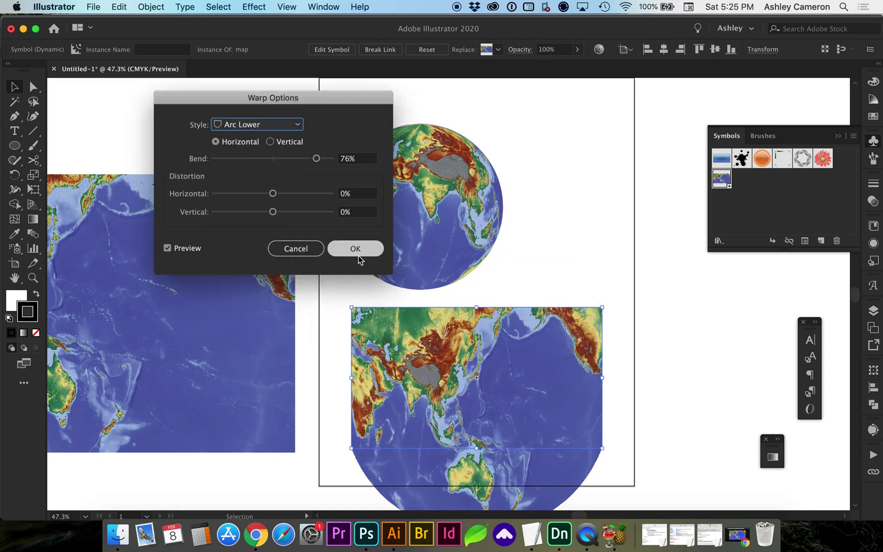
# Step: Confirm the Arc Lower warp on the map copy
pyautogui.click(358, 251)
pyautogui.scroll(-1, 291, 351)
pyautogui.hscroll(1, 292, 351)
pyautogui.scroll(-2, 292, 351)
pyautogui.hscroll(2, 292, 351)
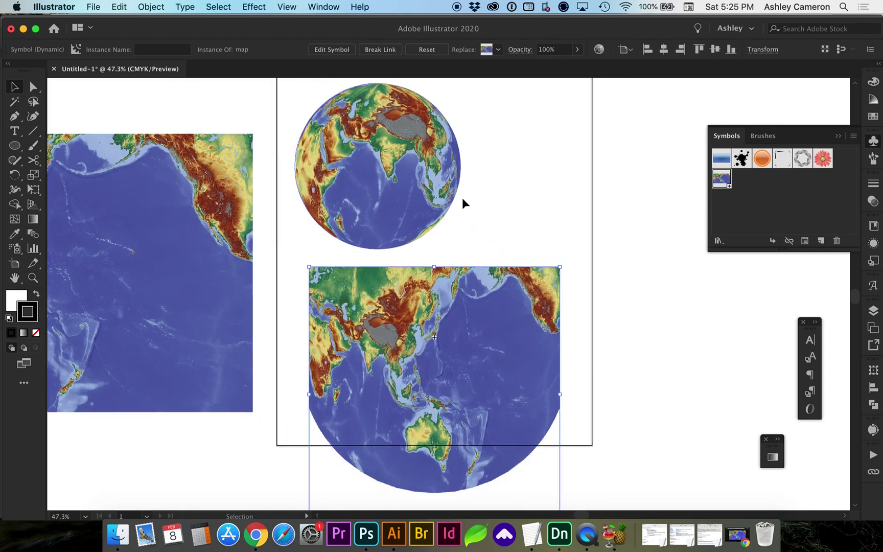
# Step: Select the globe and reopen its 3D Revolve (Mapped) effect from the Appearance panel
pyautogui.click(378, 163)
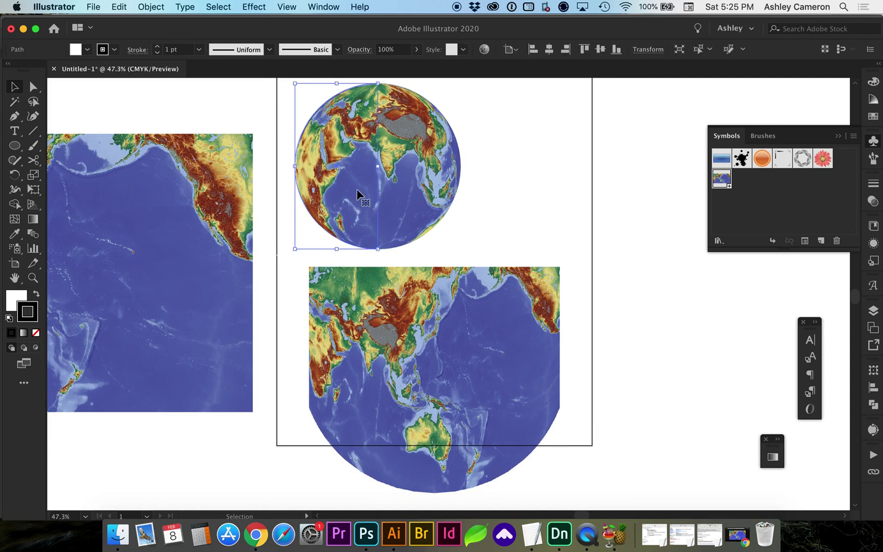
pyautogui.scroll(3, 359, 195)
pyautogui.hscroll(-1, 359, 195)
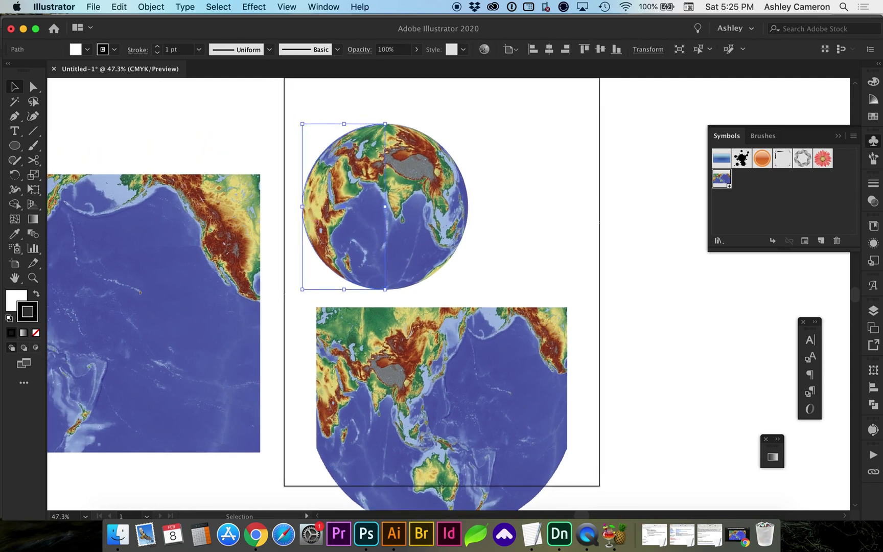
pyautogui.click(874, 244)
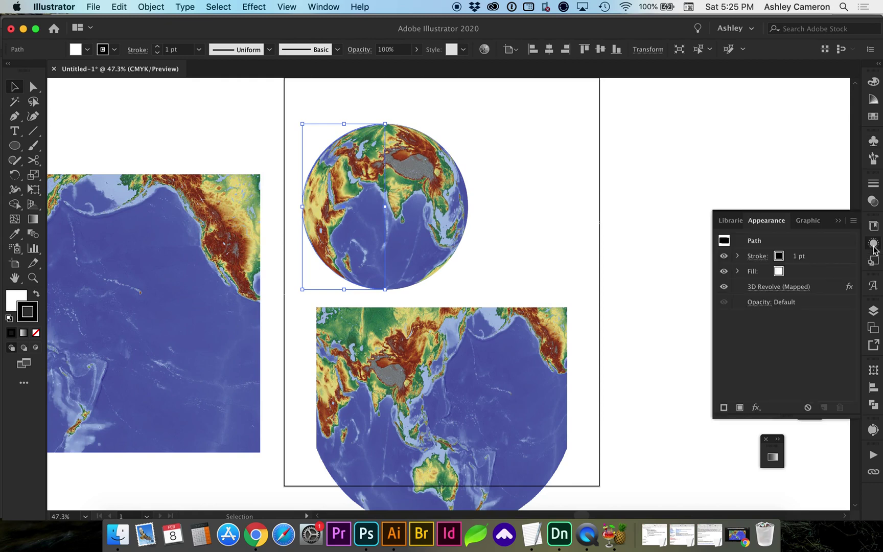
pyautogui.click(324, 6)
pyautogui.click(345, 184)
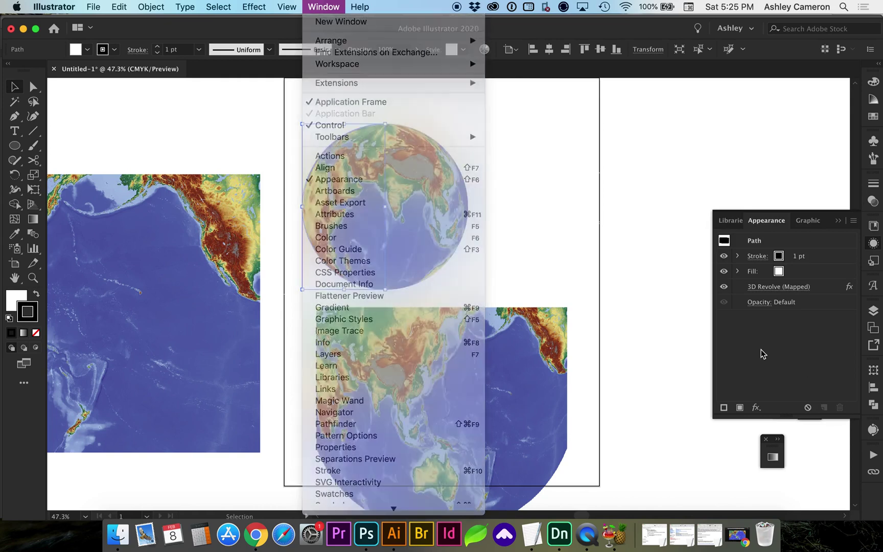
pyautogui.click(761, 288)
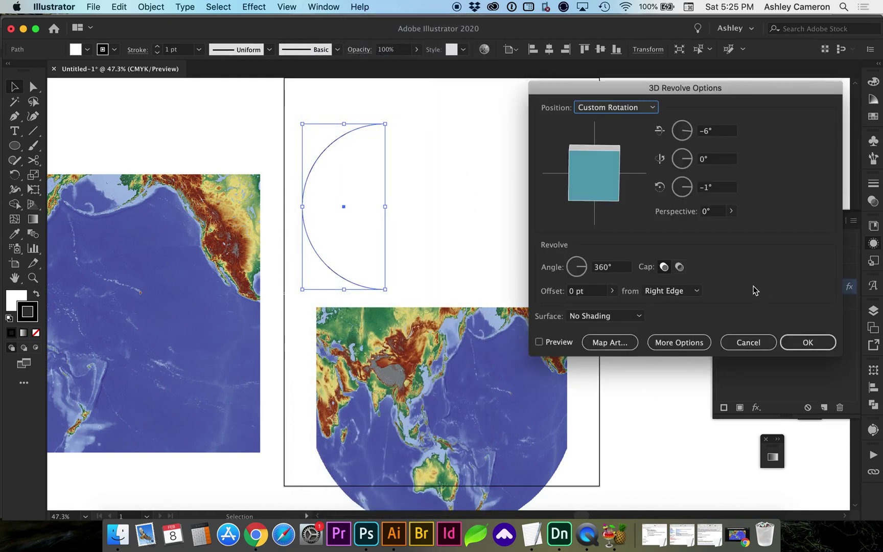
# Step: Rotate the globe to −6°, 23°, −3° and shift the world map left on surface 1
pyautogui.click(539, 342)
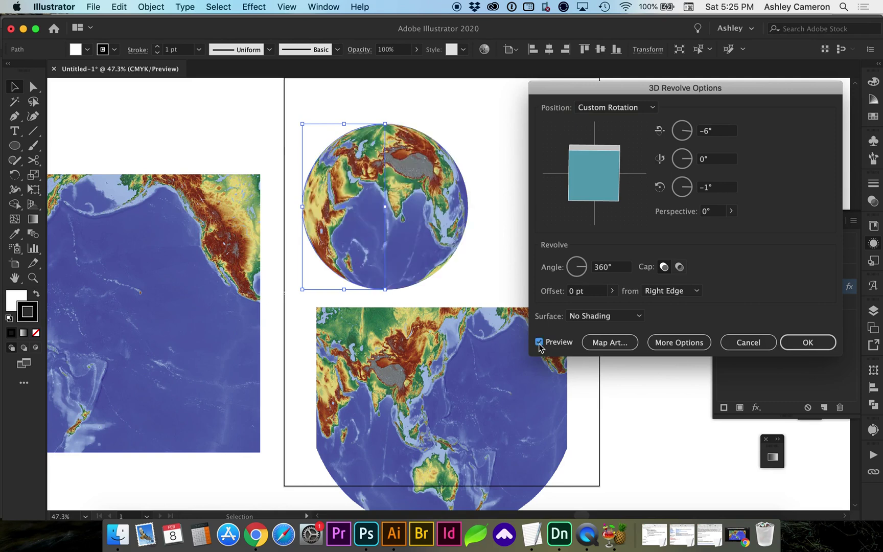
pyautogui.moveTo(626, 173); pyautogui.dragTo(606, 175)
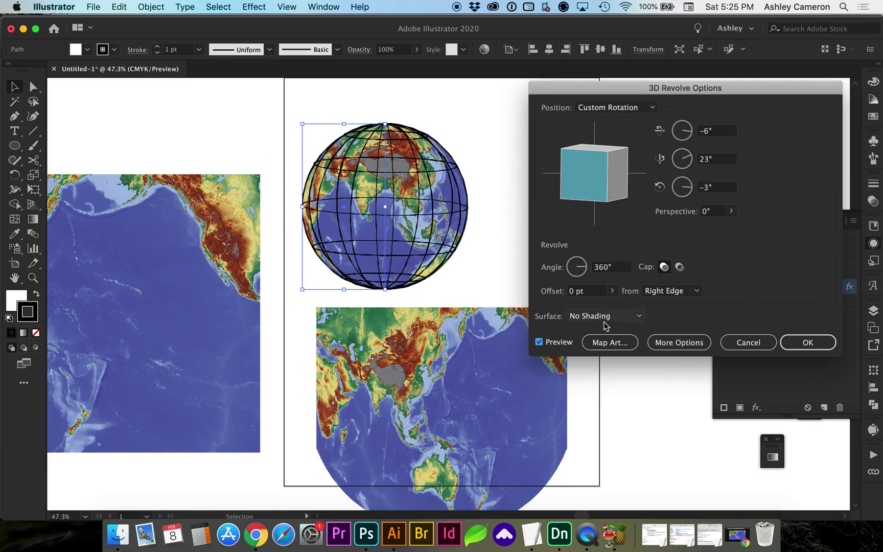
pyautogui.click(600, 346)
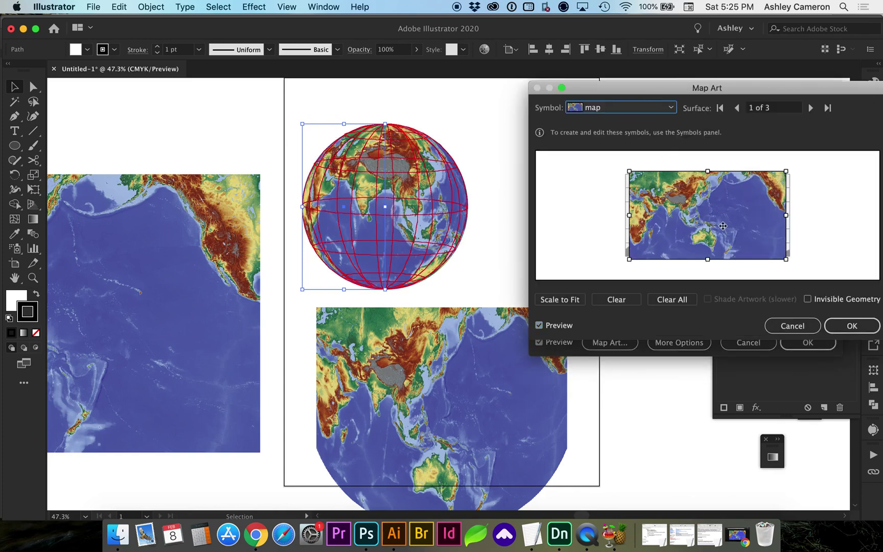
pyautogui.moveTo(723, 226); pyautogui.dragTo(691, 226)
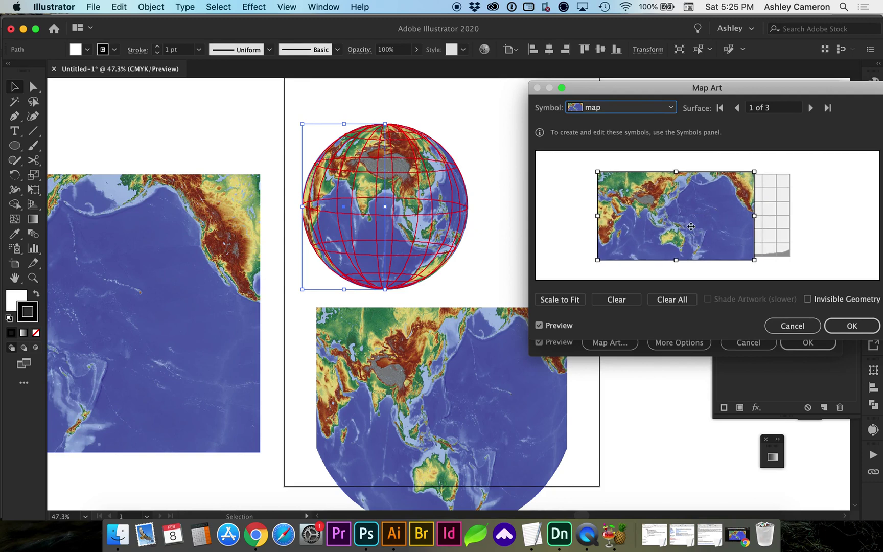
pyautogui.click(851, 329)
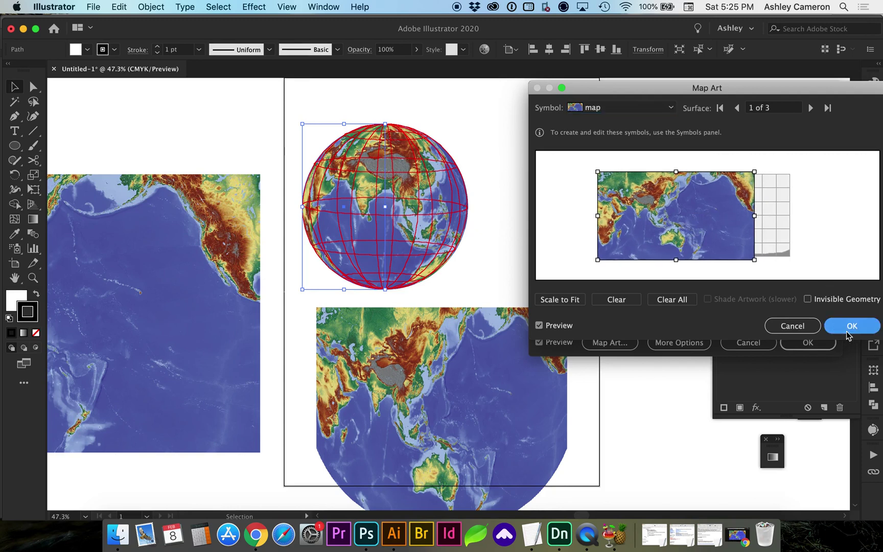
pyautogui.click(808, 345)
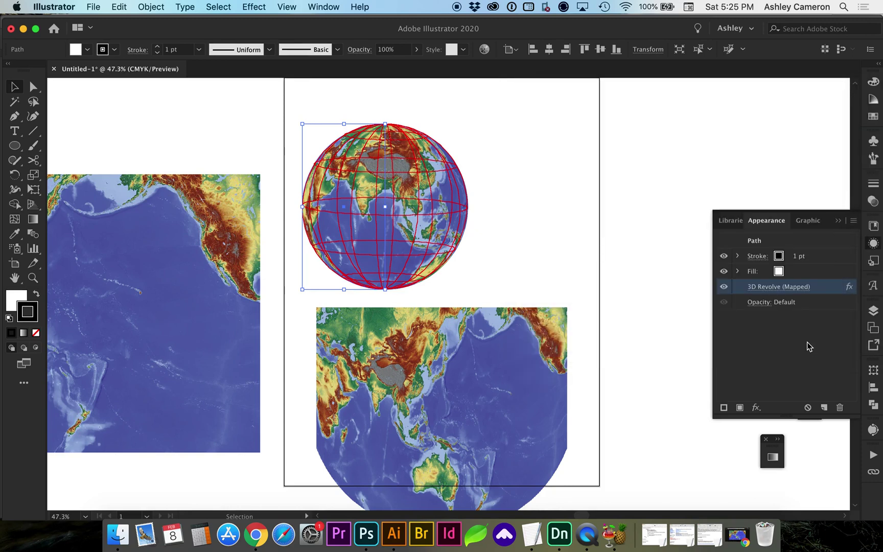